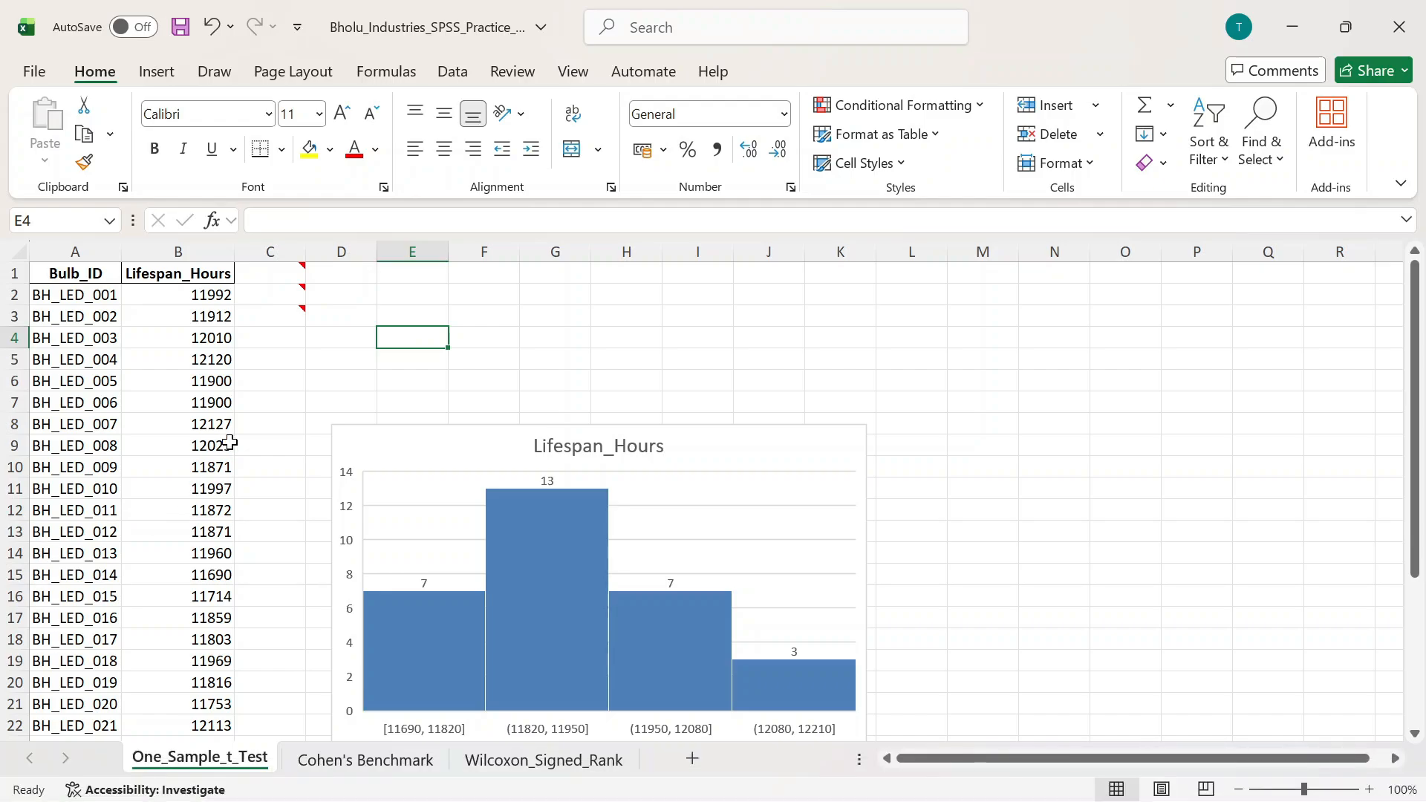
# Step: Read the business scenario note on cell C1 and look through the Bulb_ID and Lifespan_Hours data
pyautogui.click(297, 276)
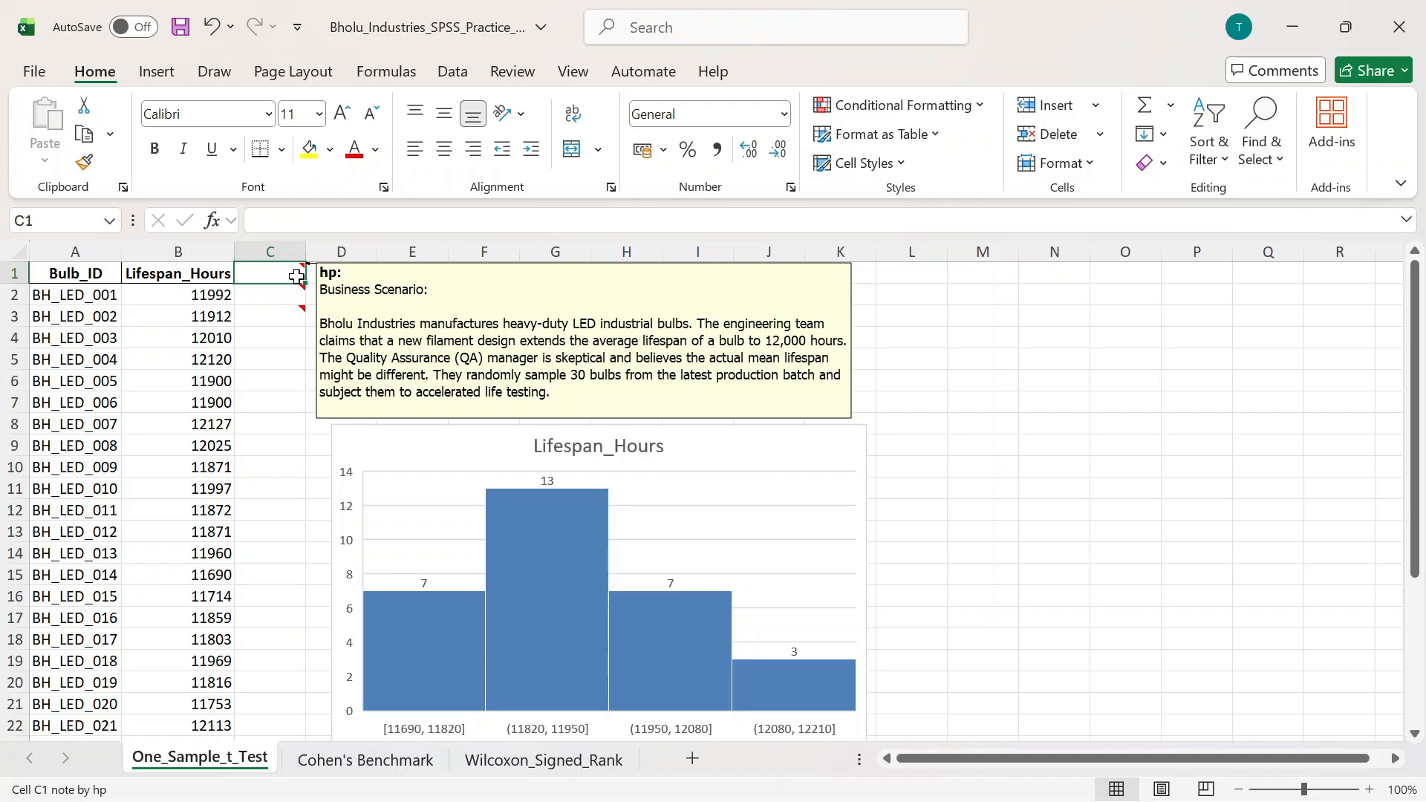
pyautogui.click(182, 296)
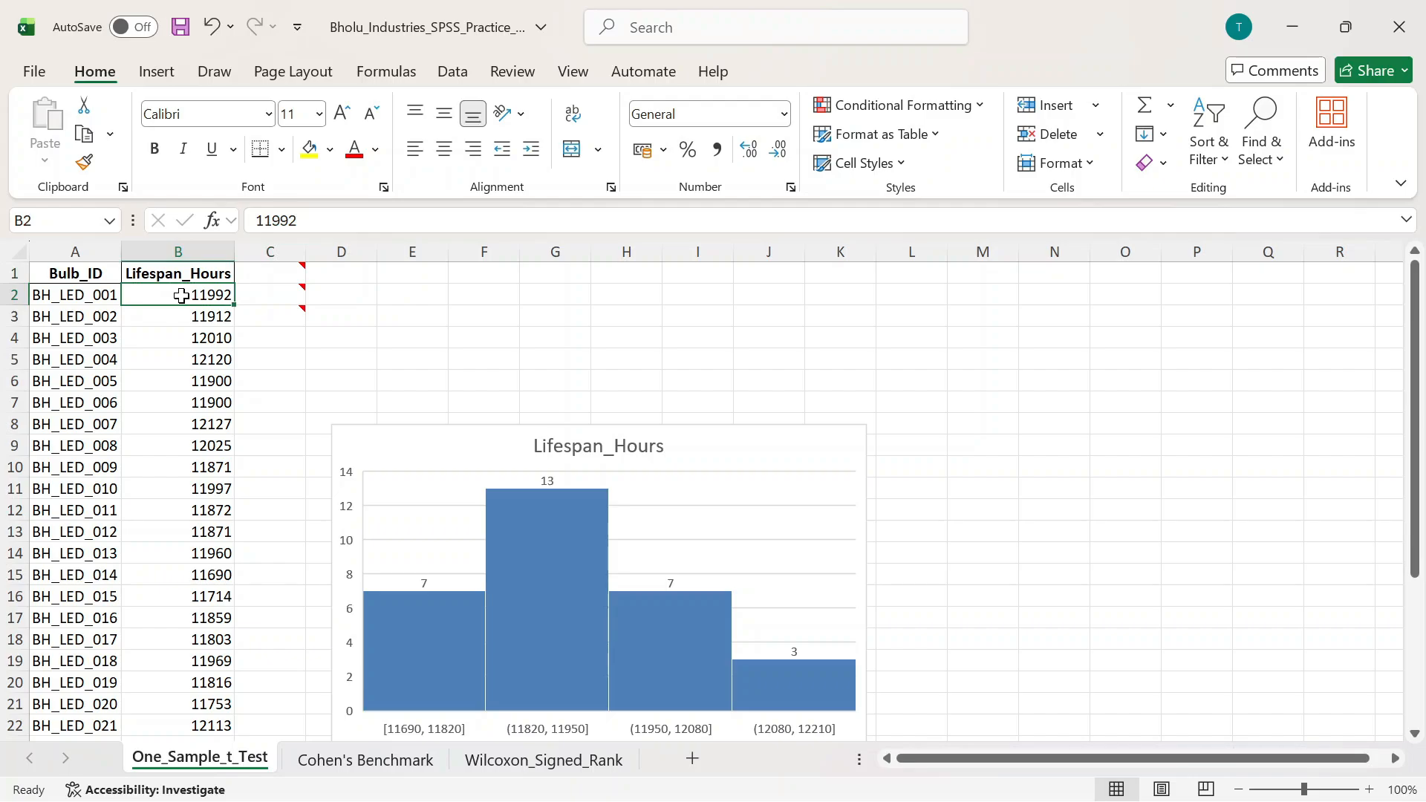
pyautogui.click(101, 298)
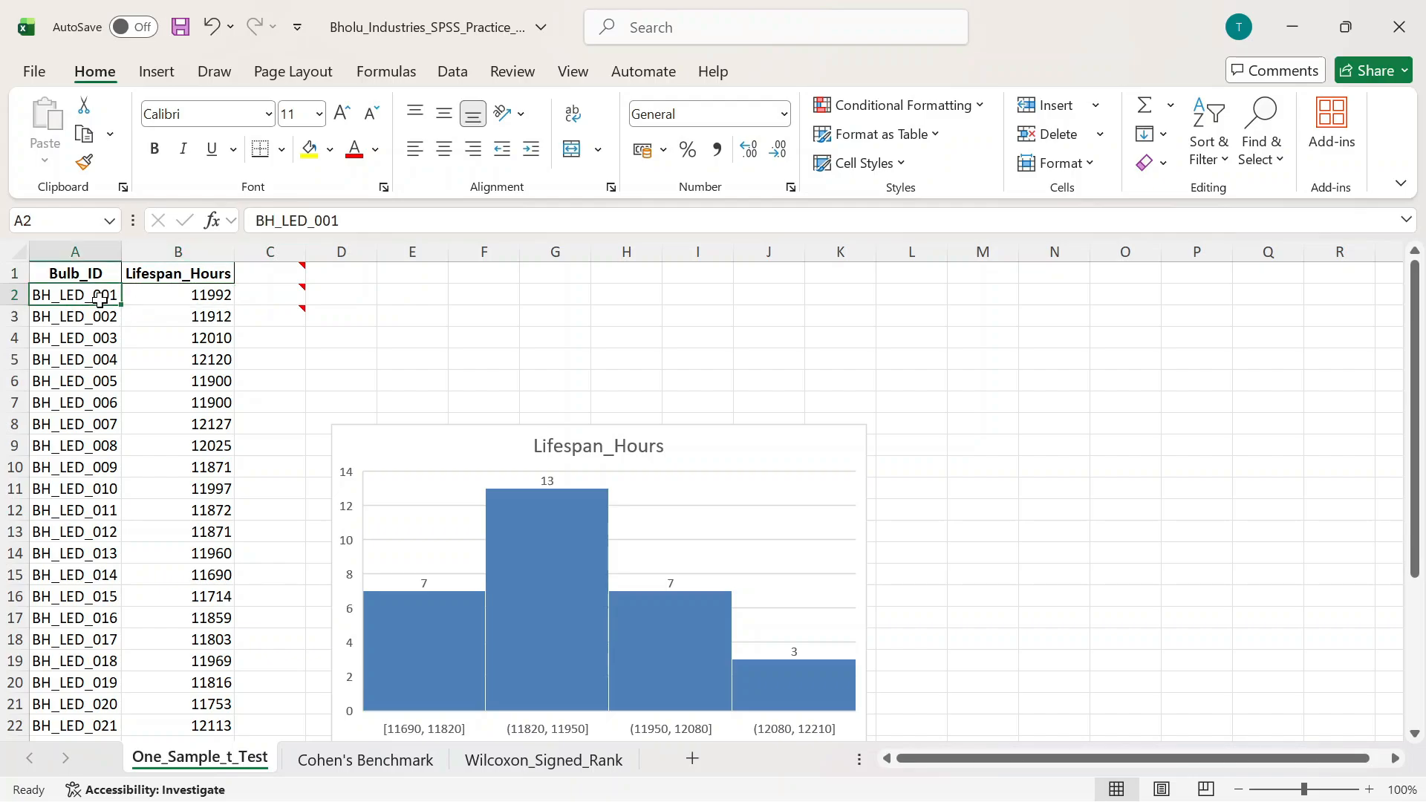
pyautogui.scroll(-4, 100, 298)
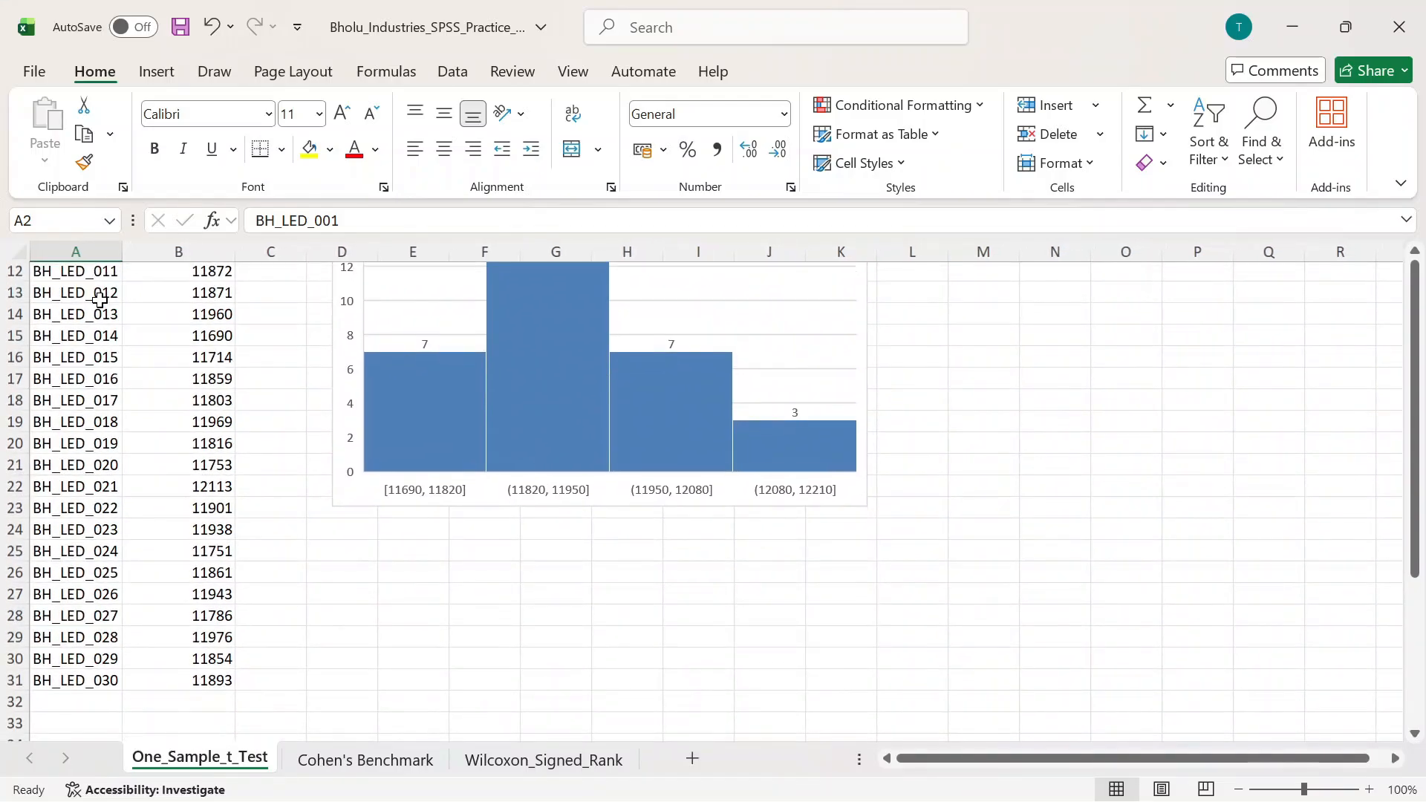
pyautogui.scroll(4, 100, 298)
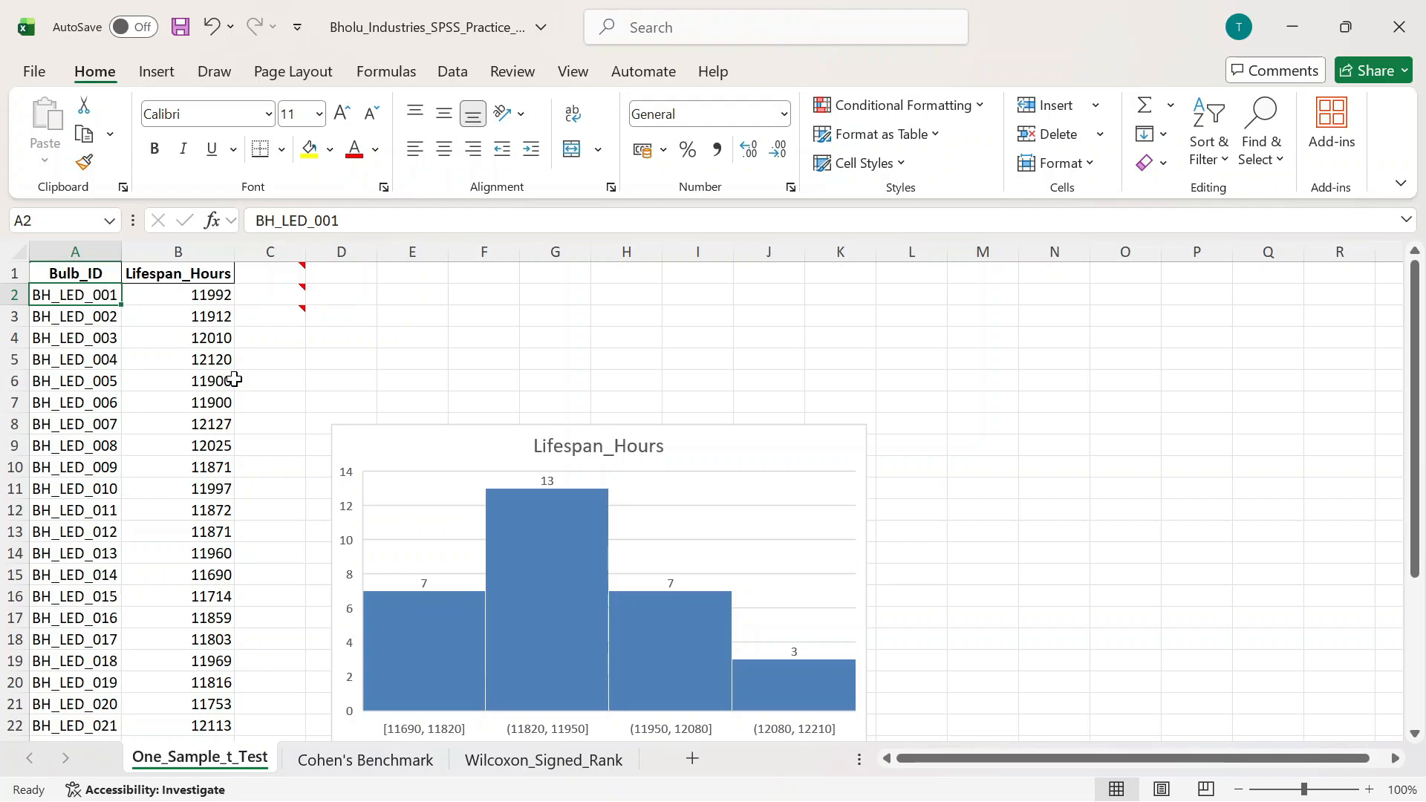
pyautogui.scroll(-1, 235, 380)
pyautogui.scroll(1, 234, 380)
pyautogui.moveTo(212, 295); pyautogui.dragTo(211, 735)
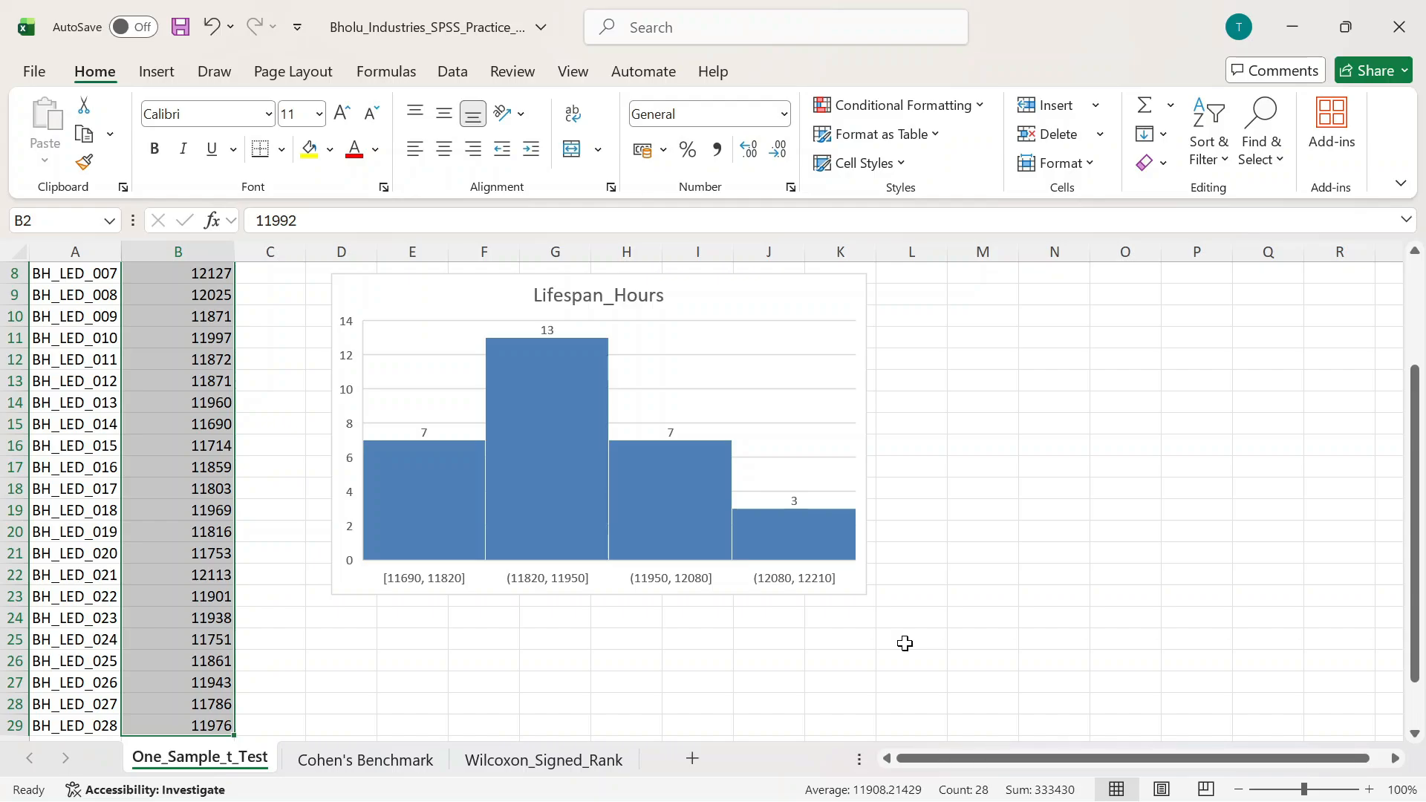
pyautogui.scroll(3, 904, 643)
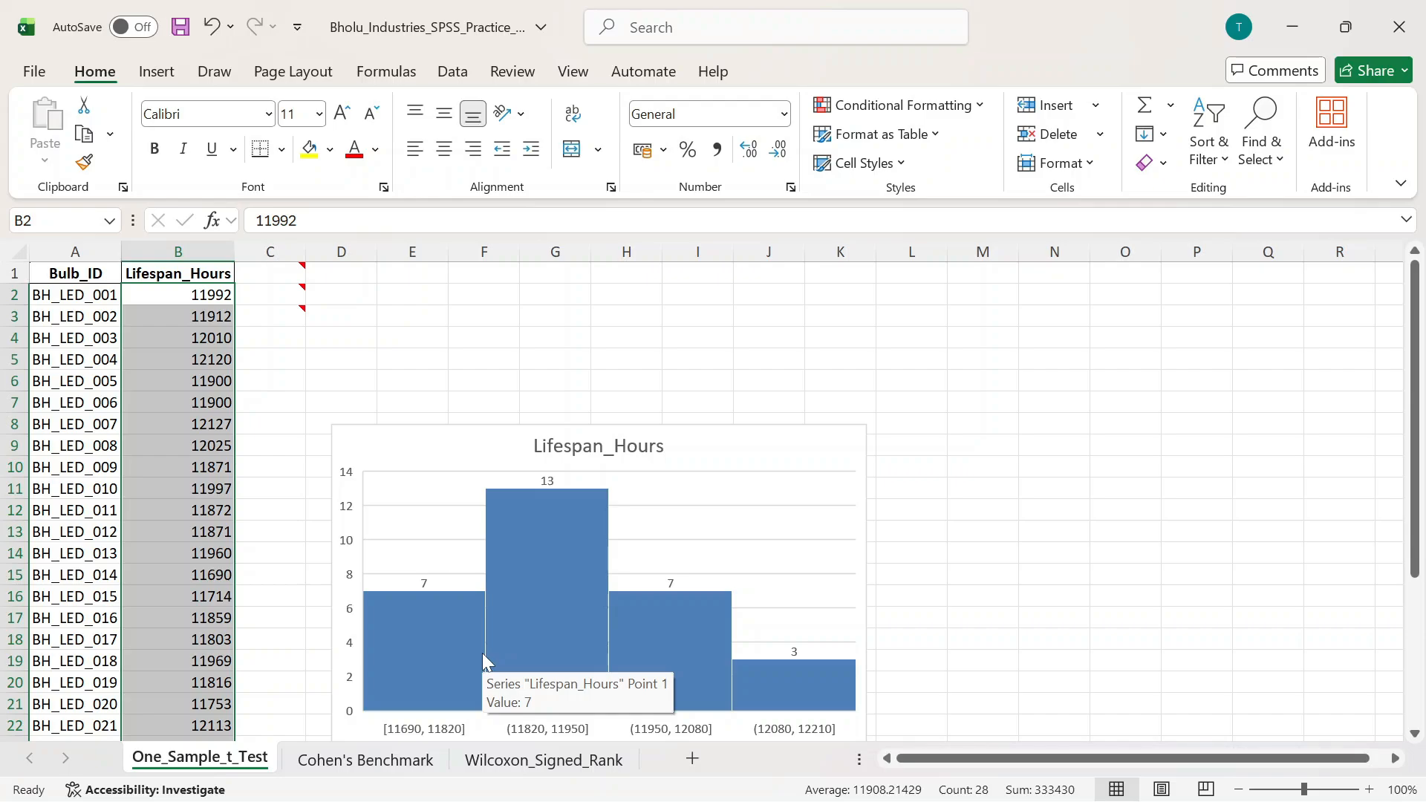
# Step: Switch to SPSS Statistics and open the Excel workbook Bholu_Industries_SPSS_Practice_Data.xlsx as data
pyautogui.moveTo(687, 800)
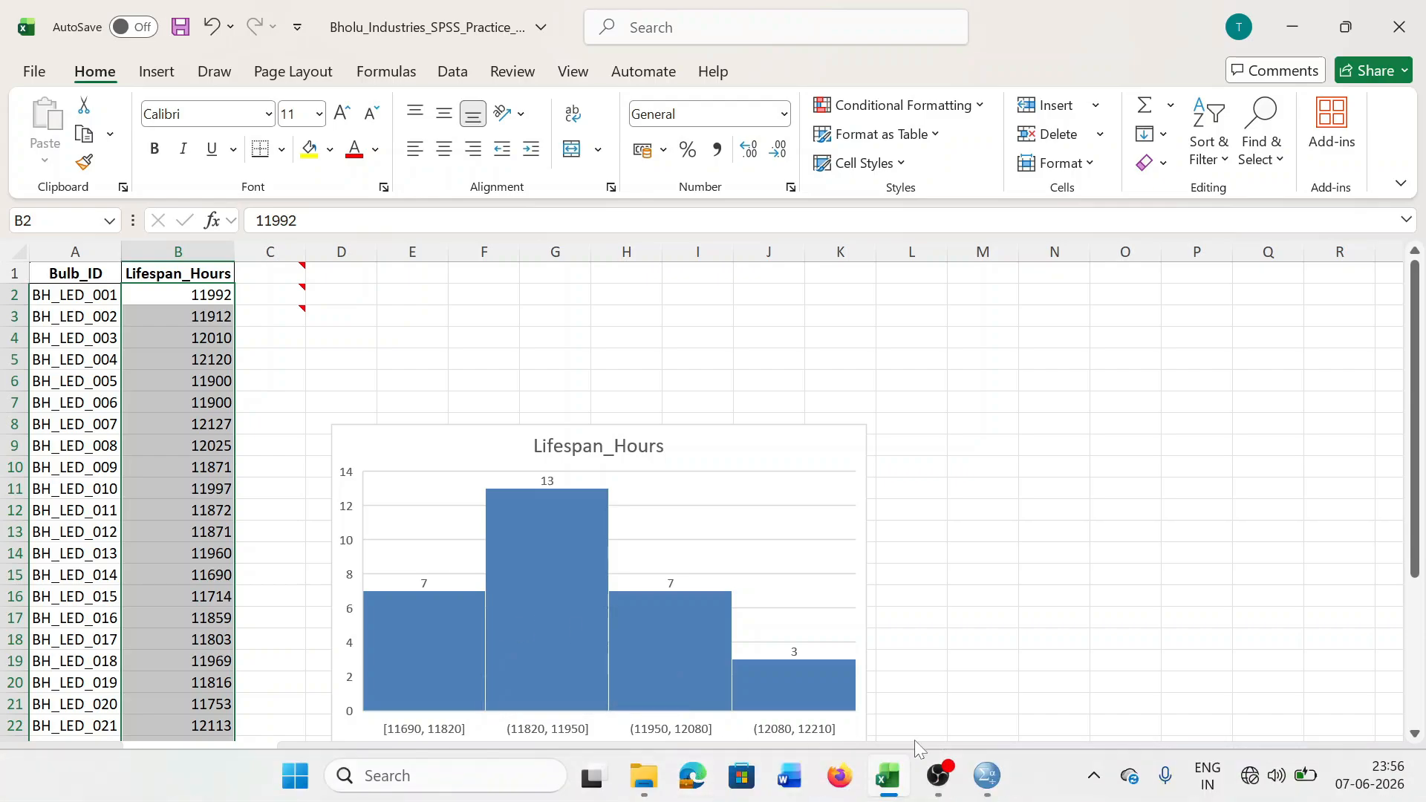
pyautogui.click(986, 791)
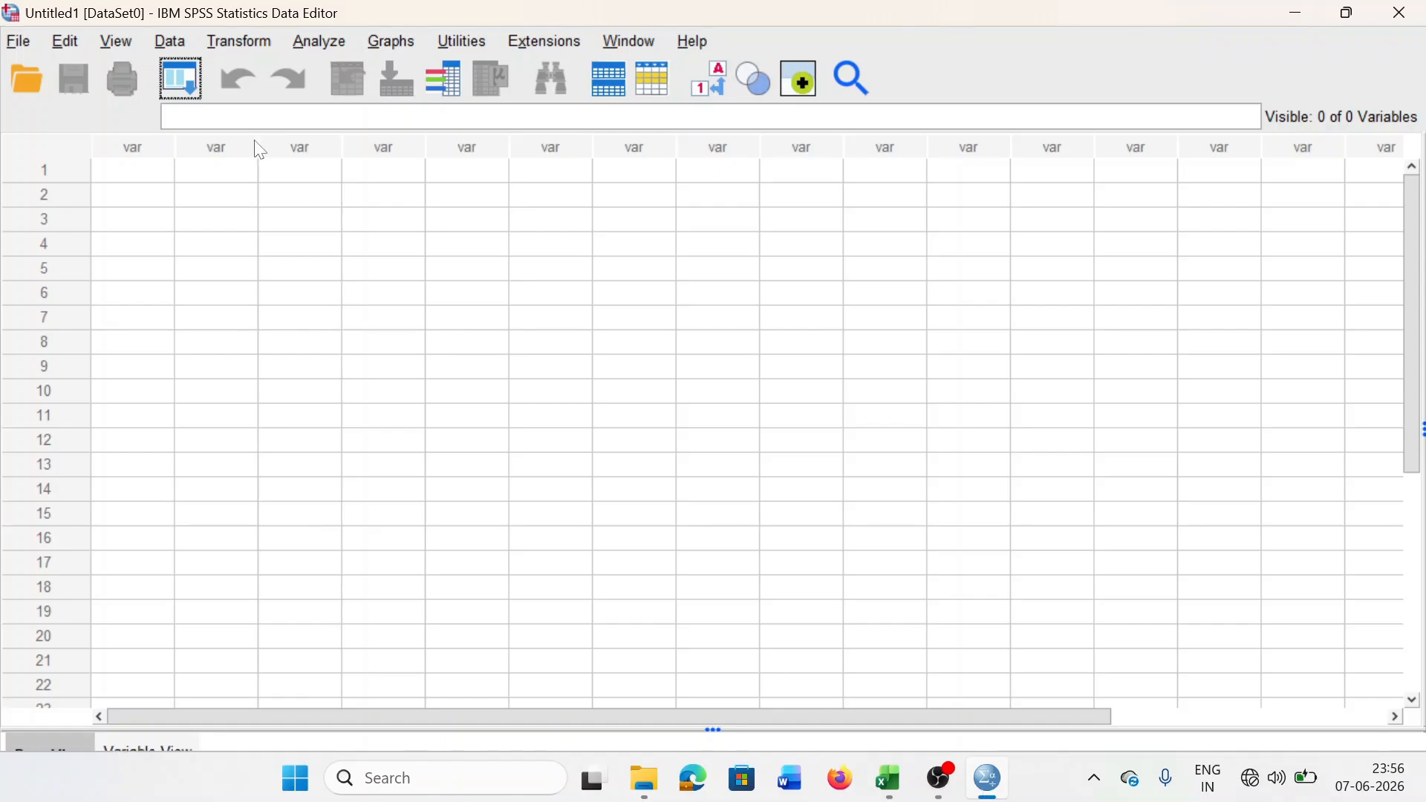
pyautogui.click(29, 78)
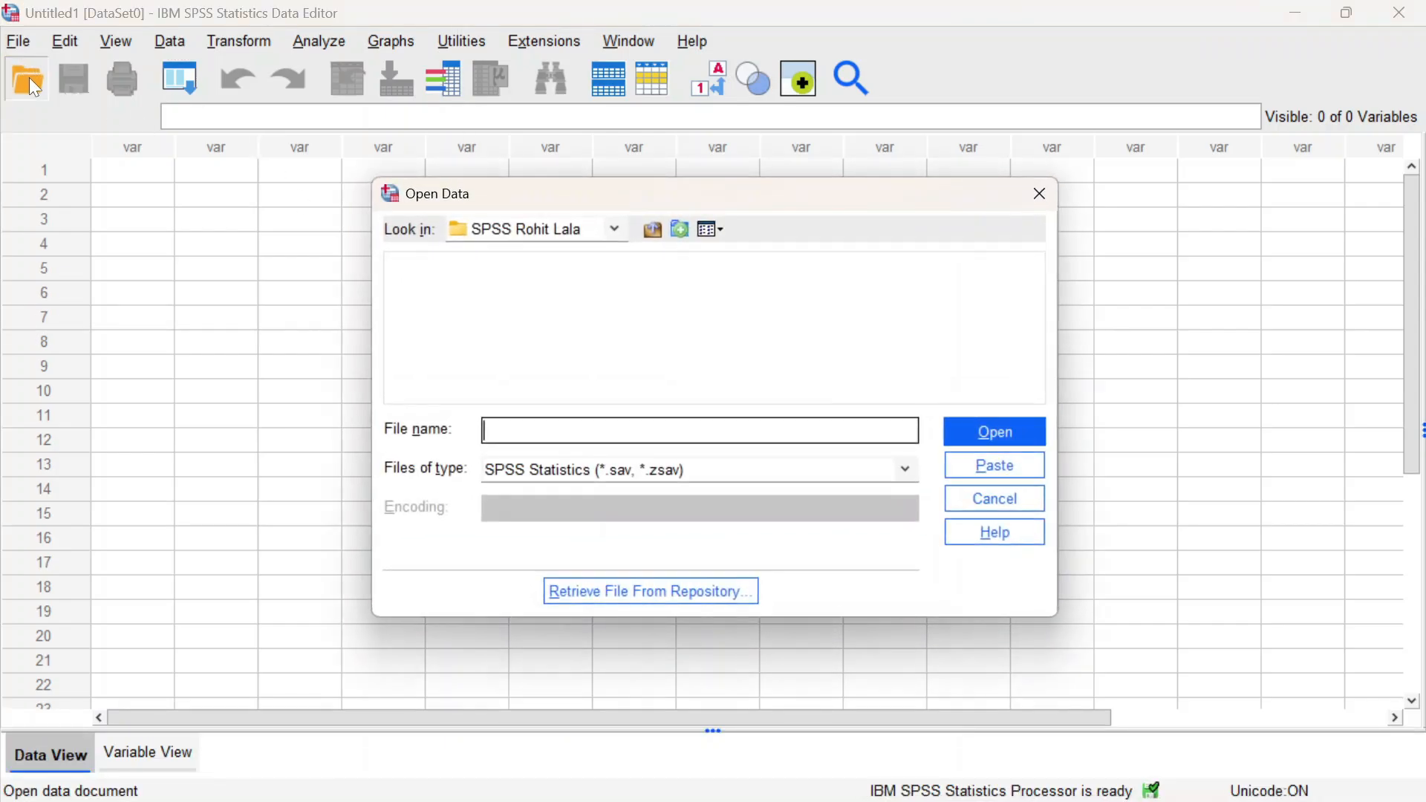
pyautogui.click(645, 467)
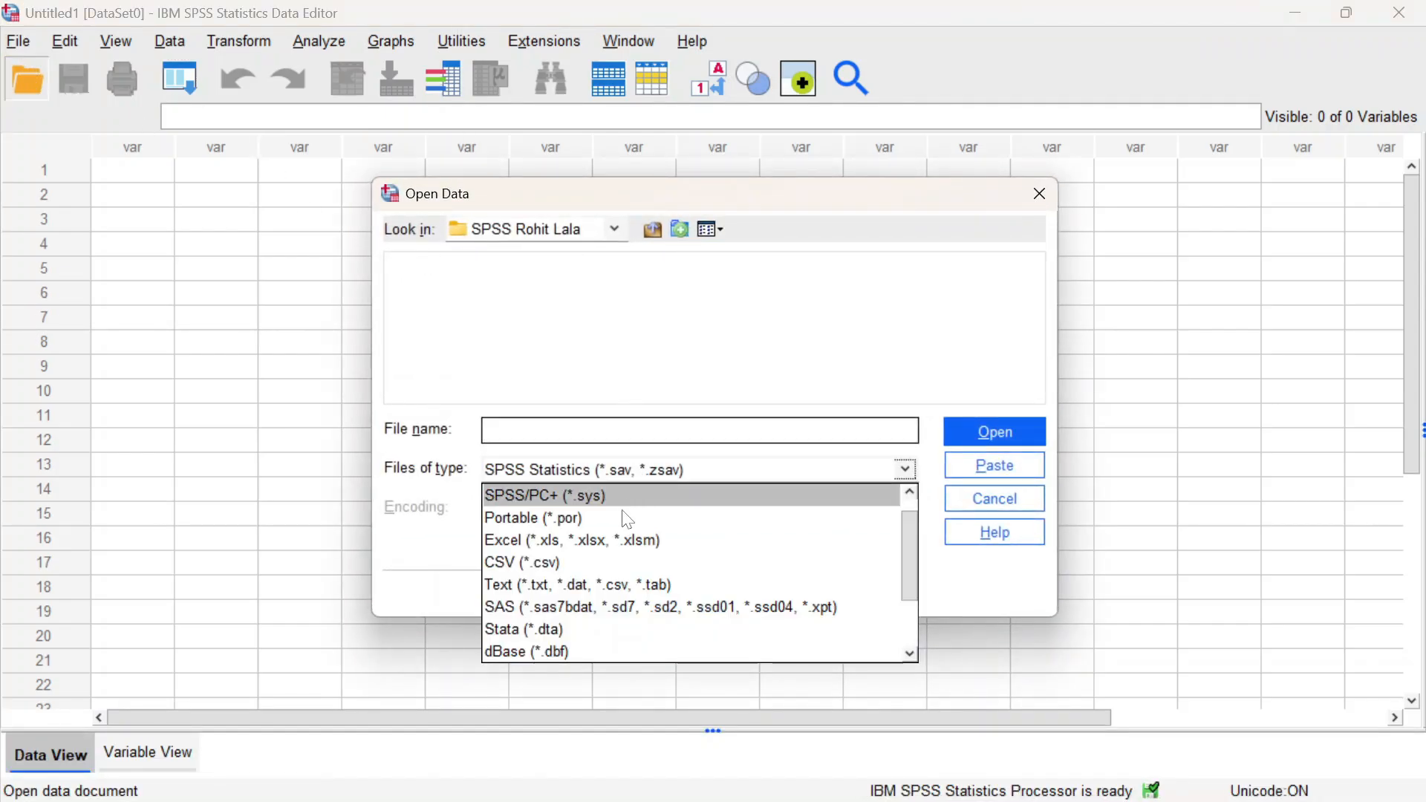
pyautogui.click(613, 540)
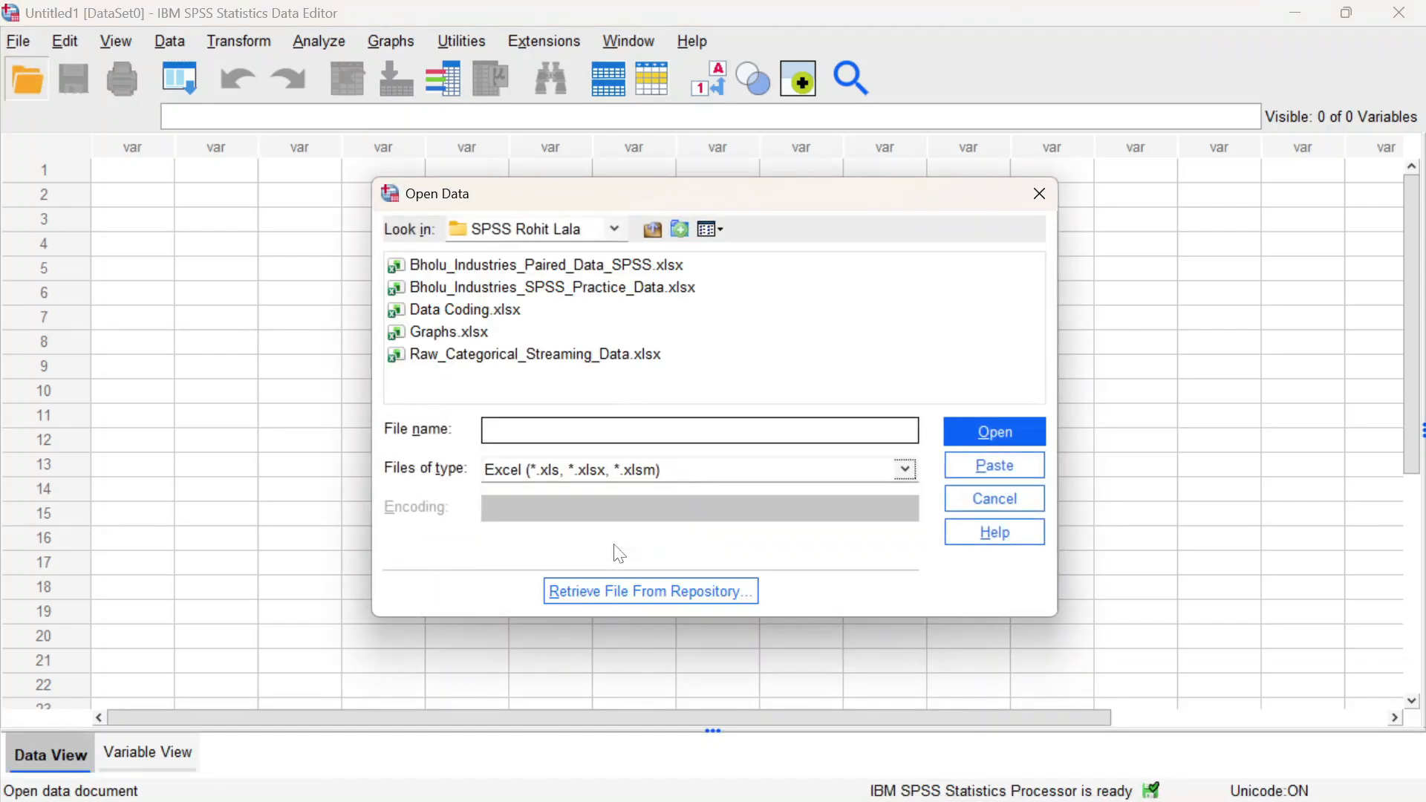
pyautogui.click(484, 290)
pyautogui.doubleClick(481, 288)
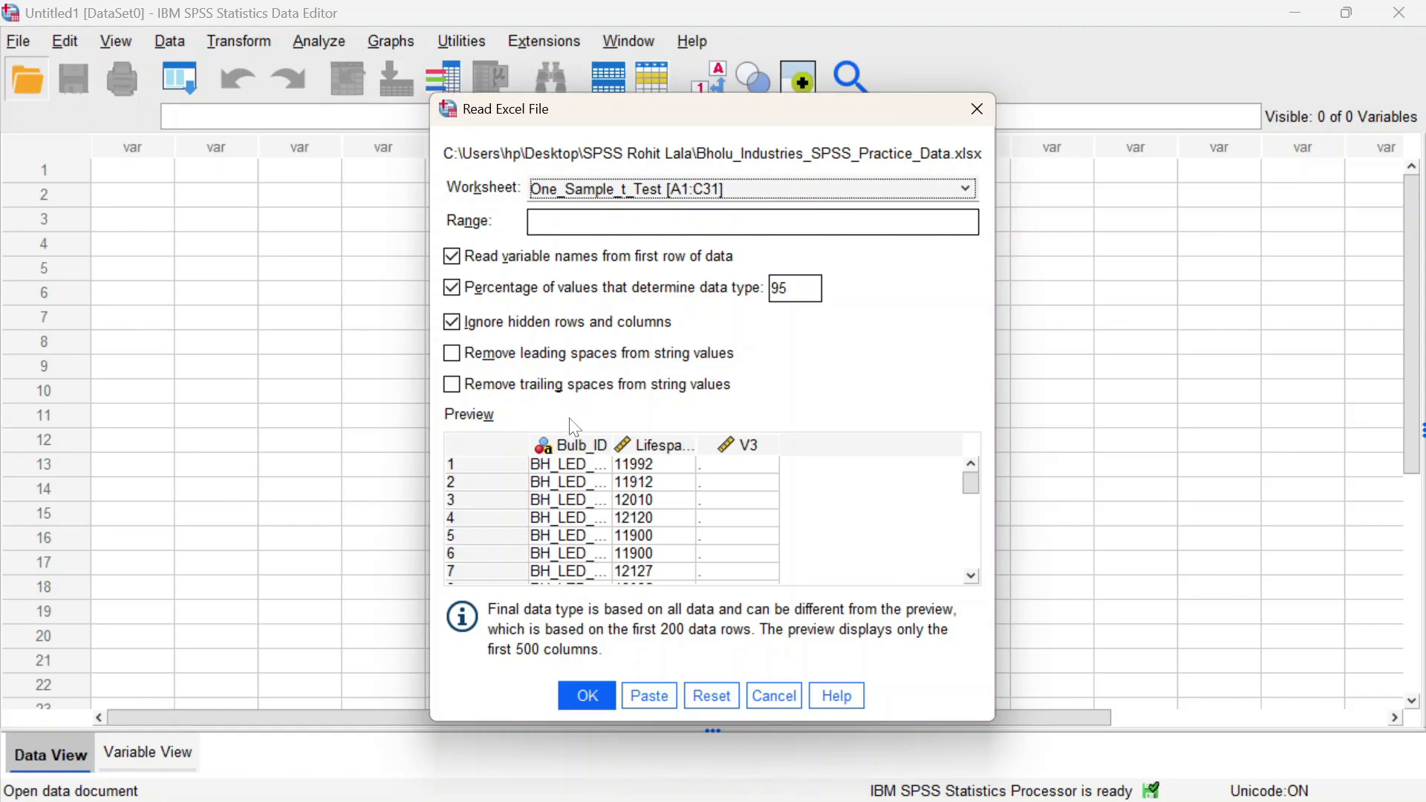
# Step: Import the One_Sample_t_Test worksheet with variable names read from the first row, and check the imported rows
pyautogui.scroll(-3, 565, 487)
pyautogui.scroll(3, 563, 491)
pyautogui.click(577, 694)
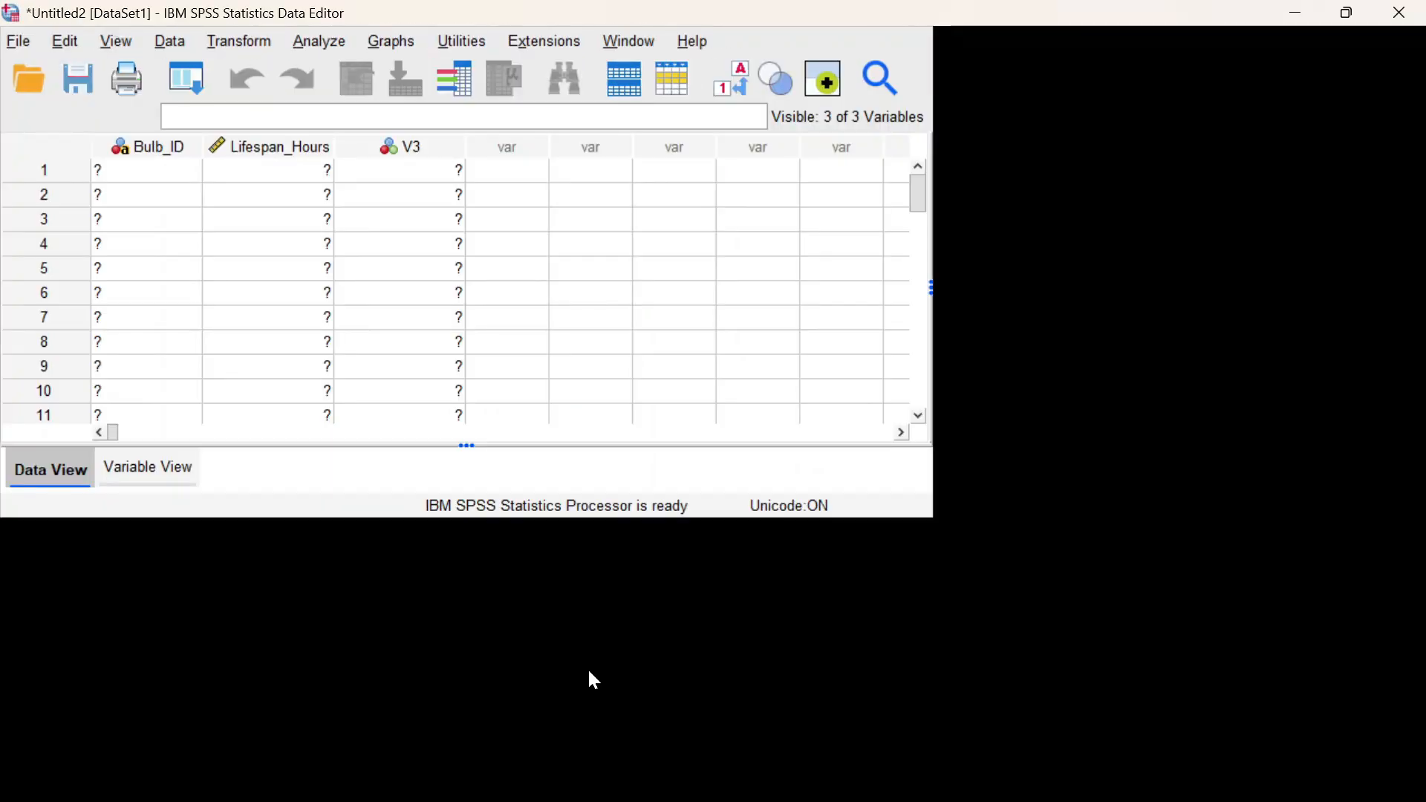
pyautogui.scroll(-10, 277, 472)
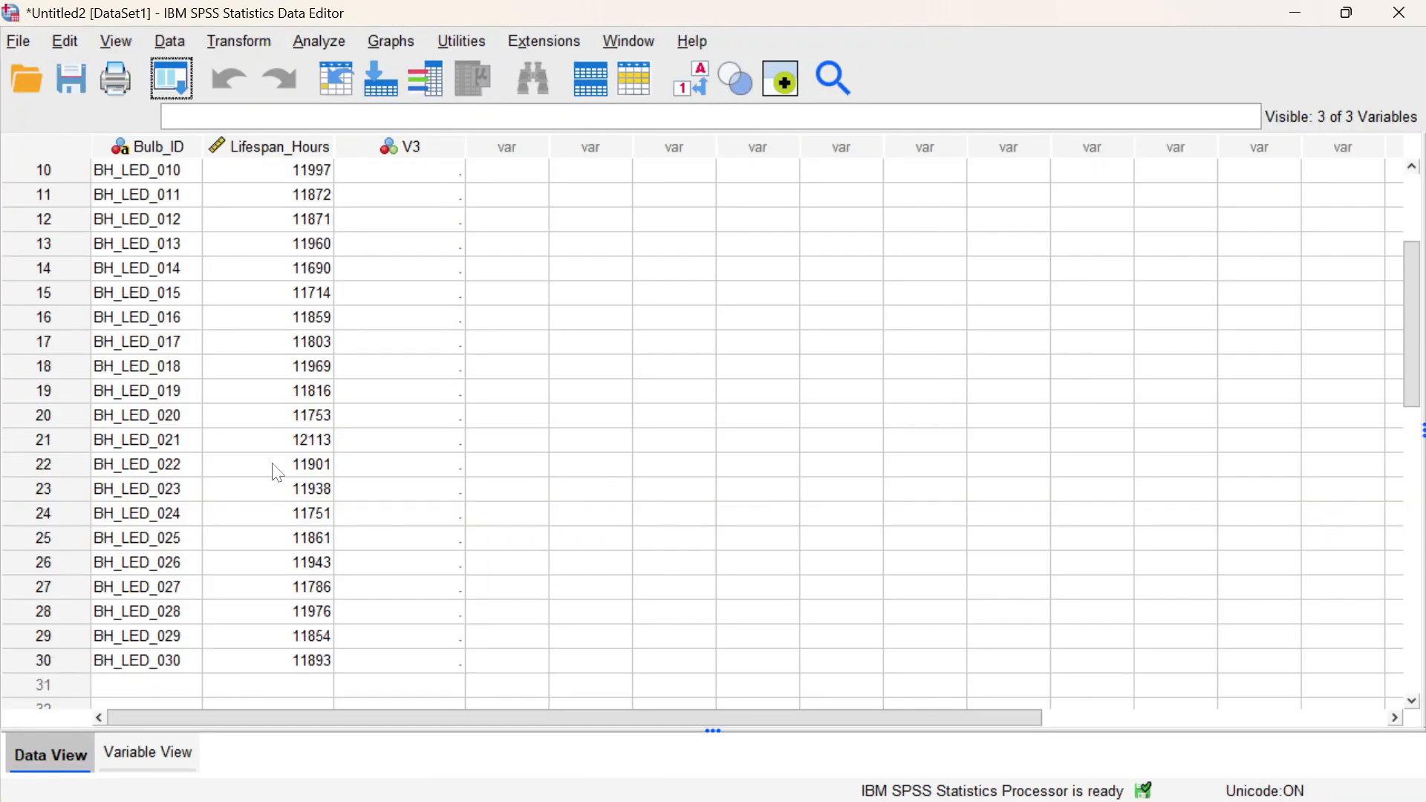
pyautogui.scroll(10, 277, 472)
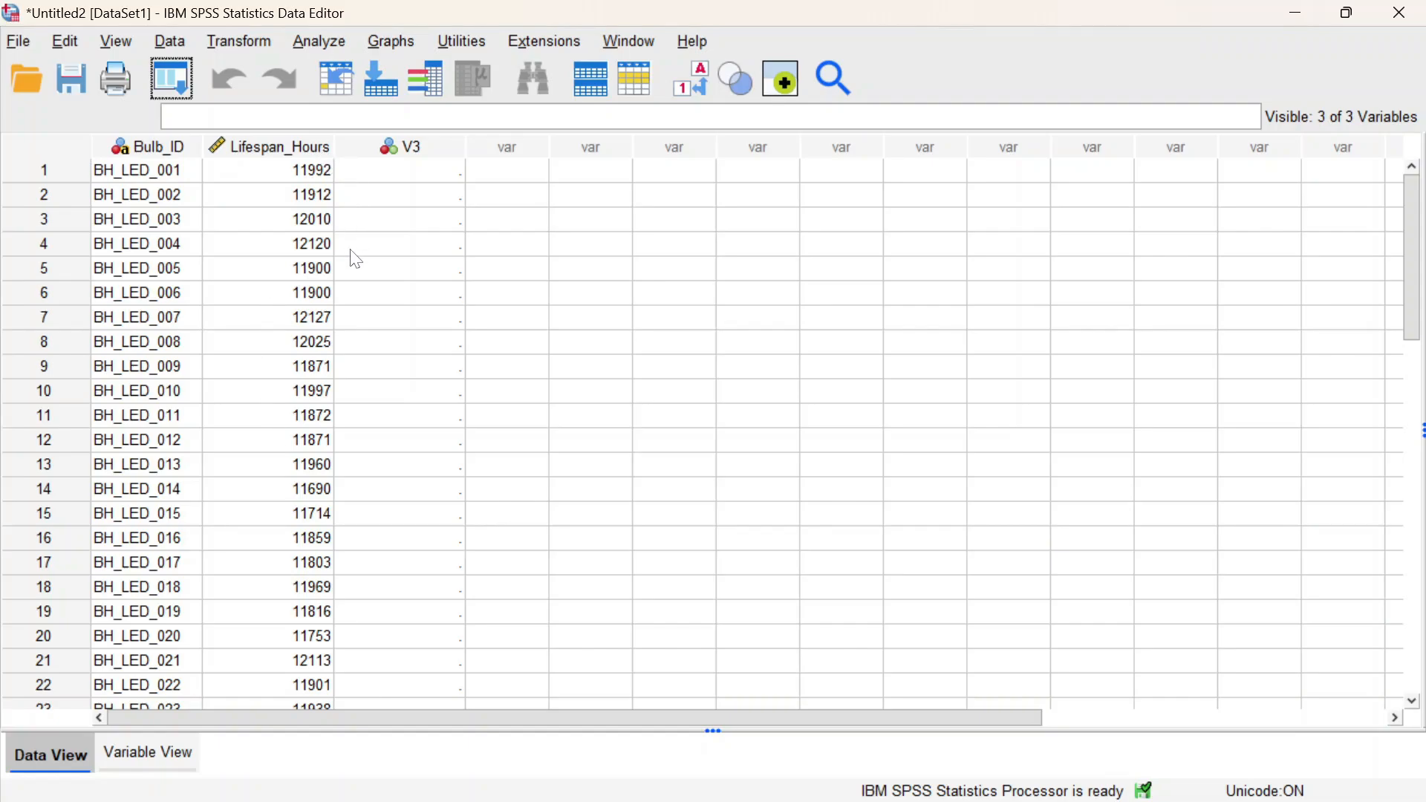
# Step: Set up an Explore analysis from the descriptive statistics with Lifespan_Hours as the dependent variable
pyautogui.click(335, 41)
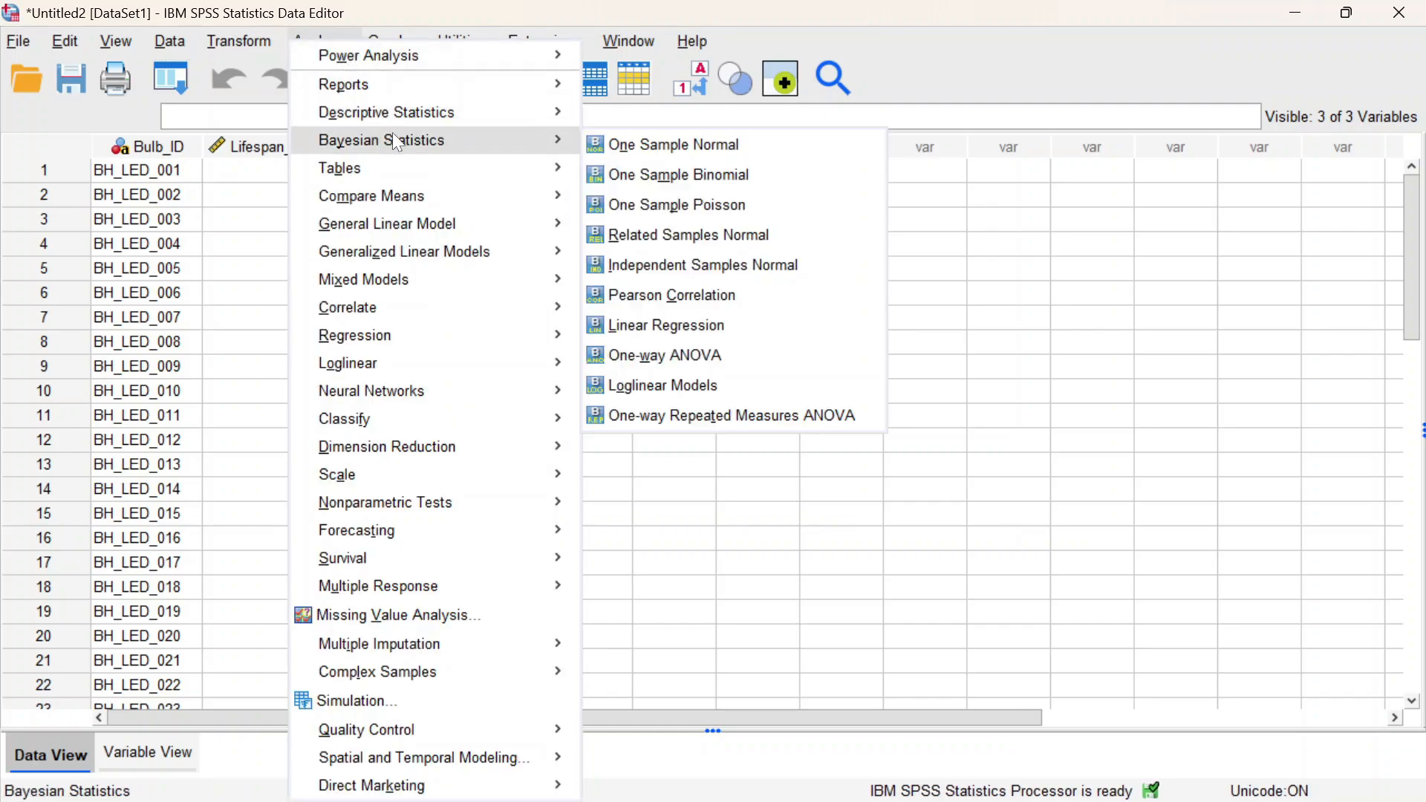
pyautogui.moveTo(445, 111)
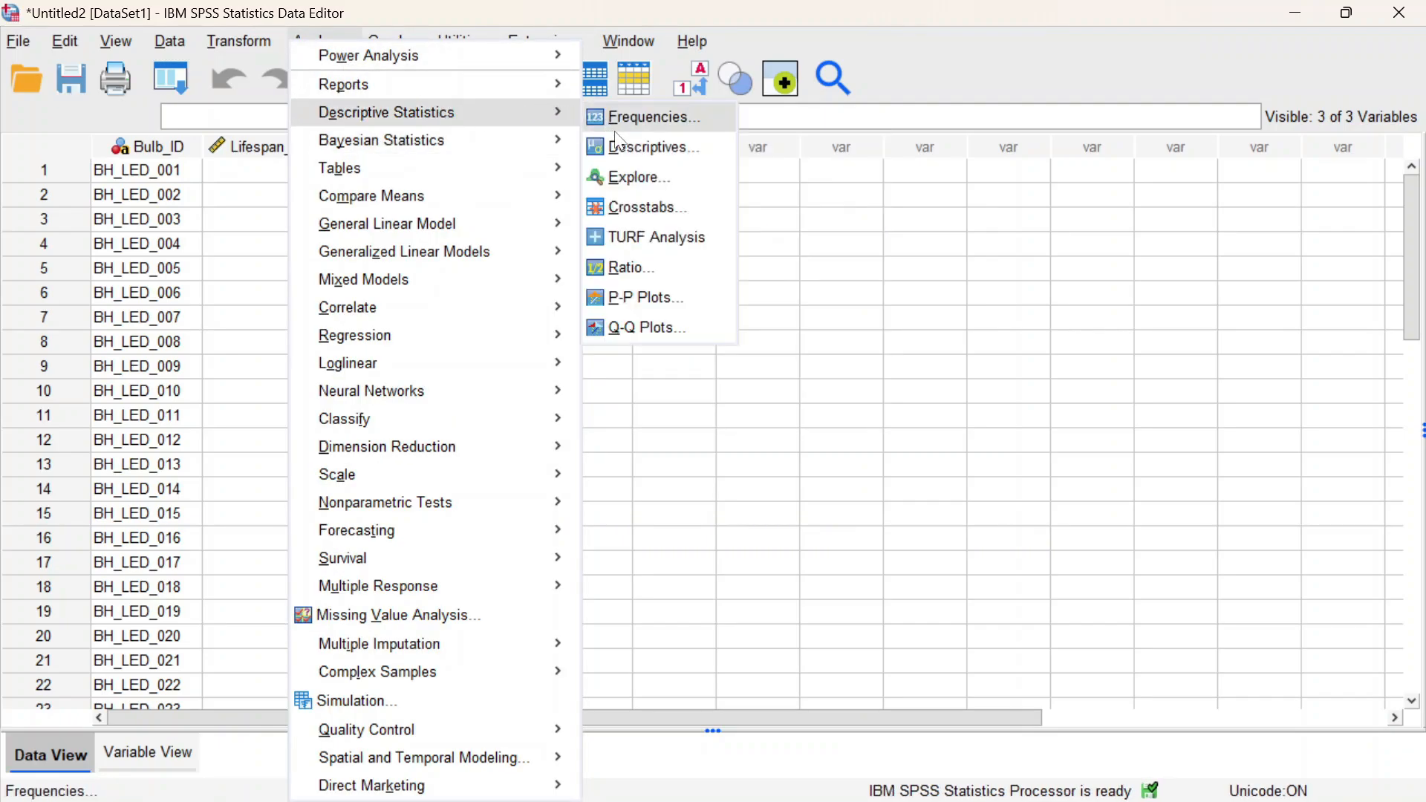
pyautogui.click(628, 178)
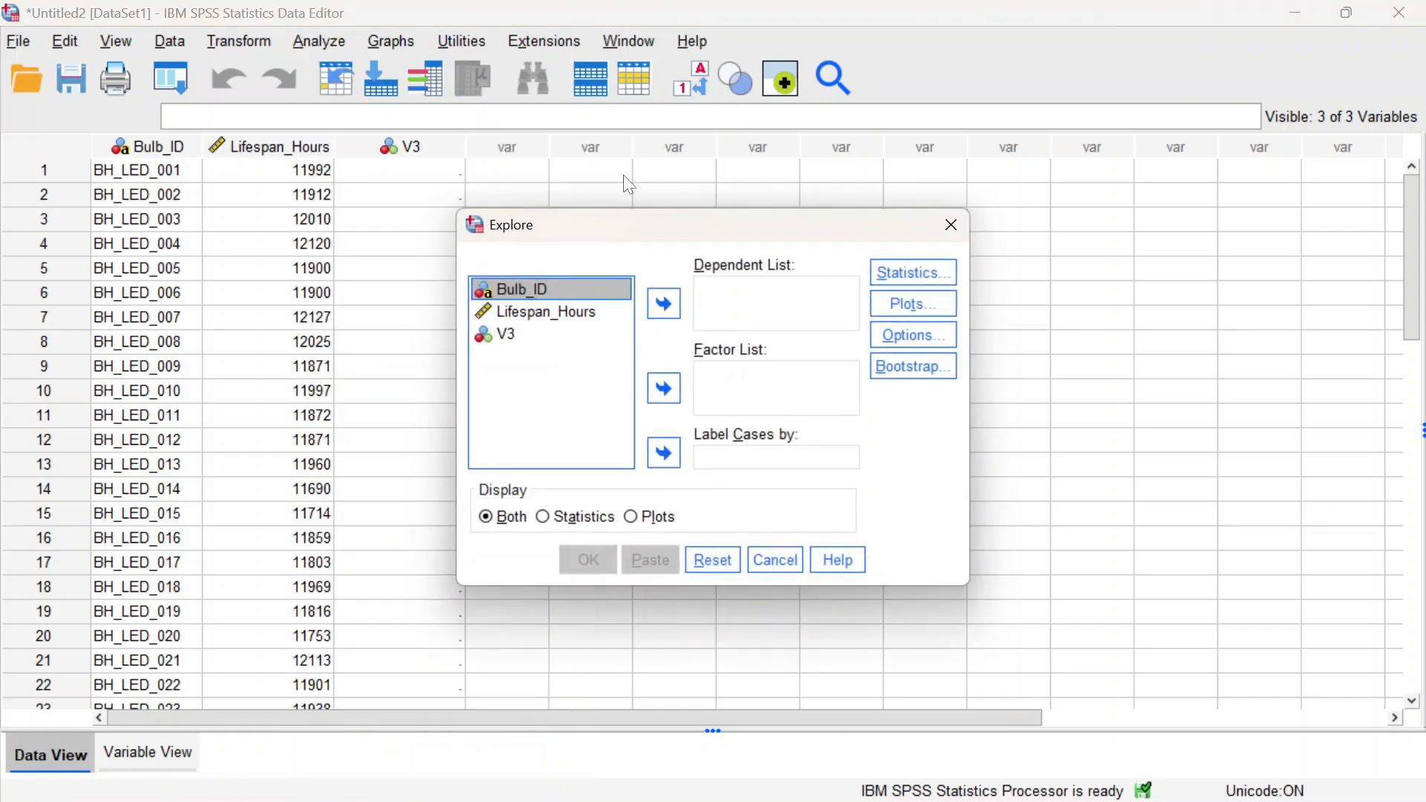
pyautogui.click(565, 313)
pyautogui.click(666, 304)
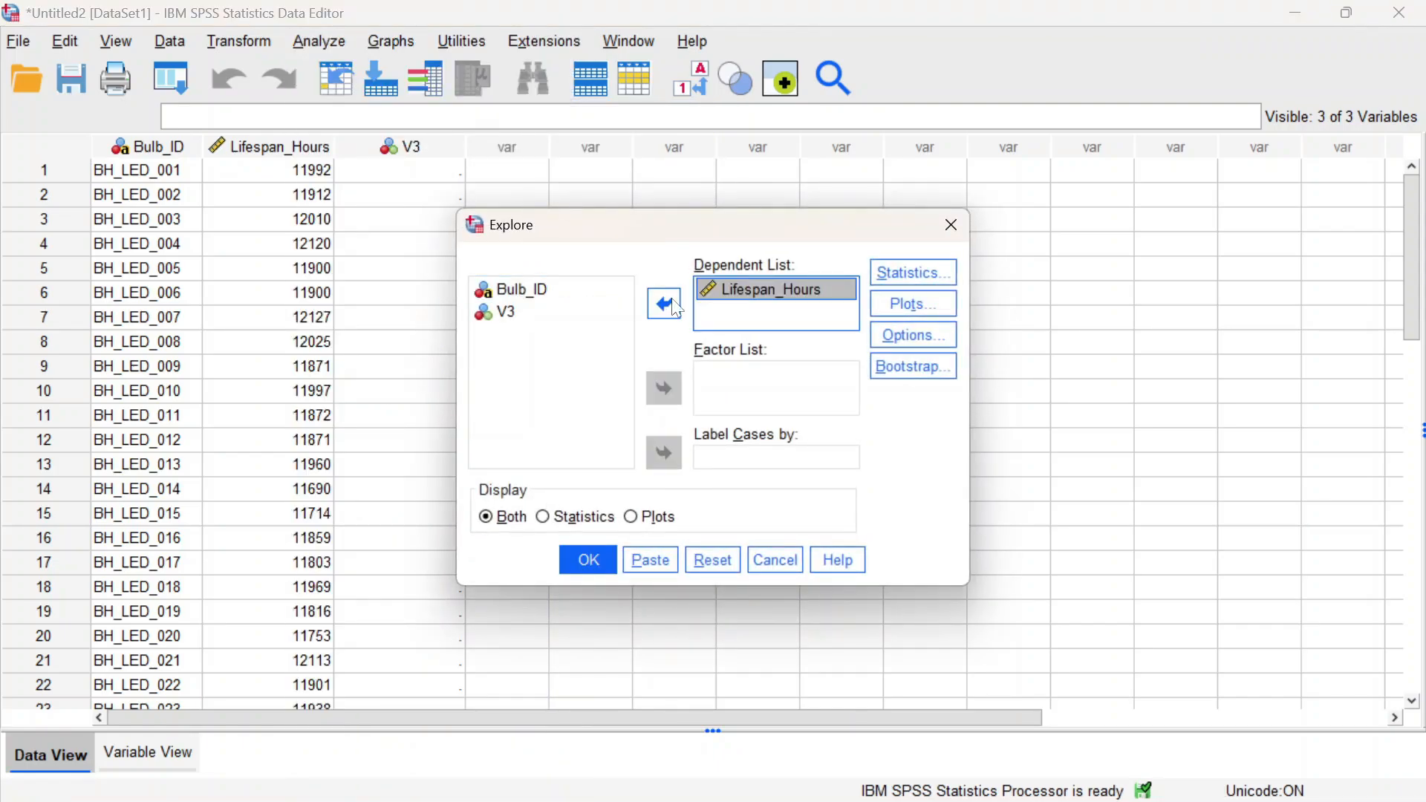
# Step: Include normality plots with tests, run the Explore analysis, and view the Tests of Normality table
pyautogui.click(900, 320)
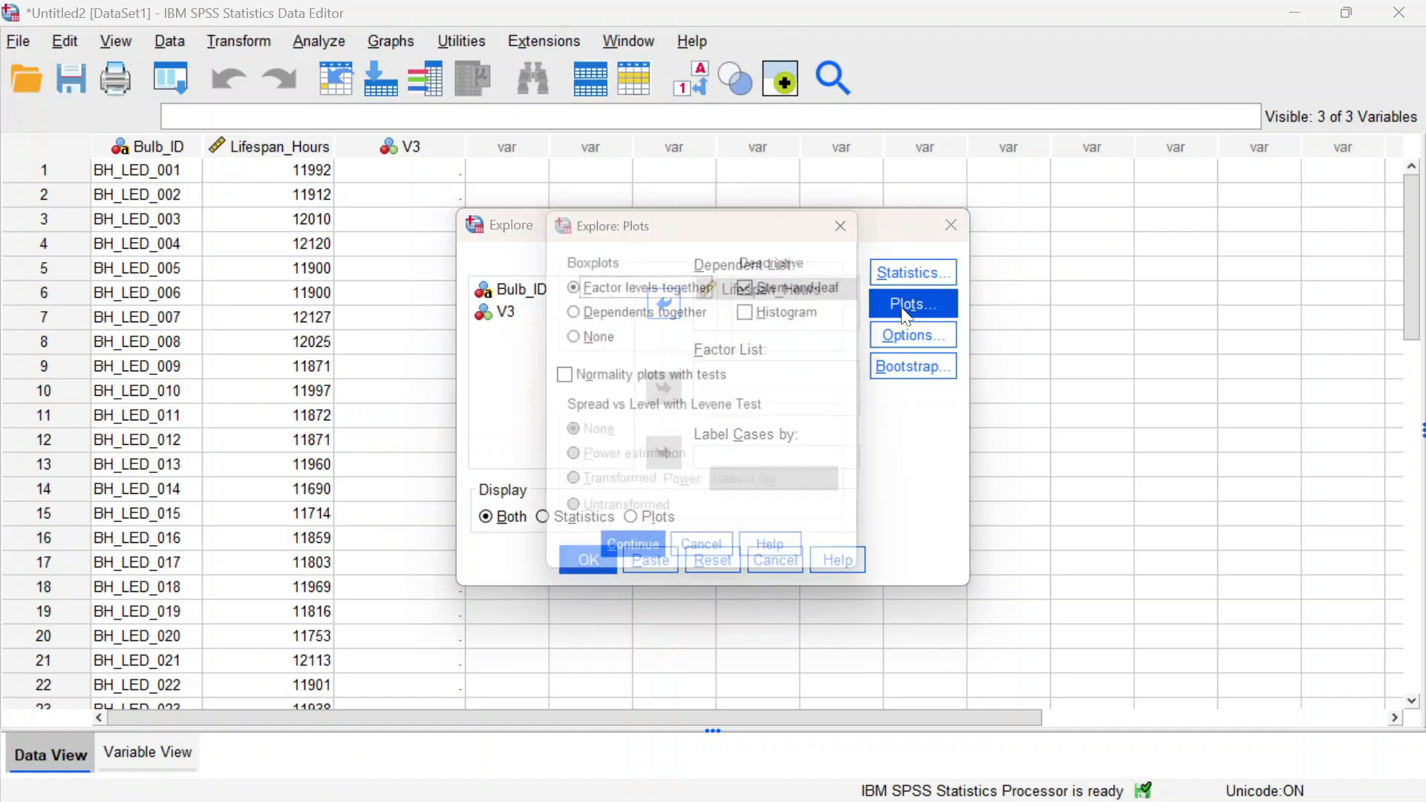
pyautogui.click(601, 395)
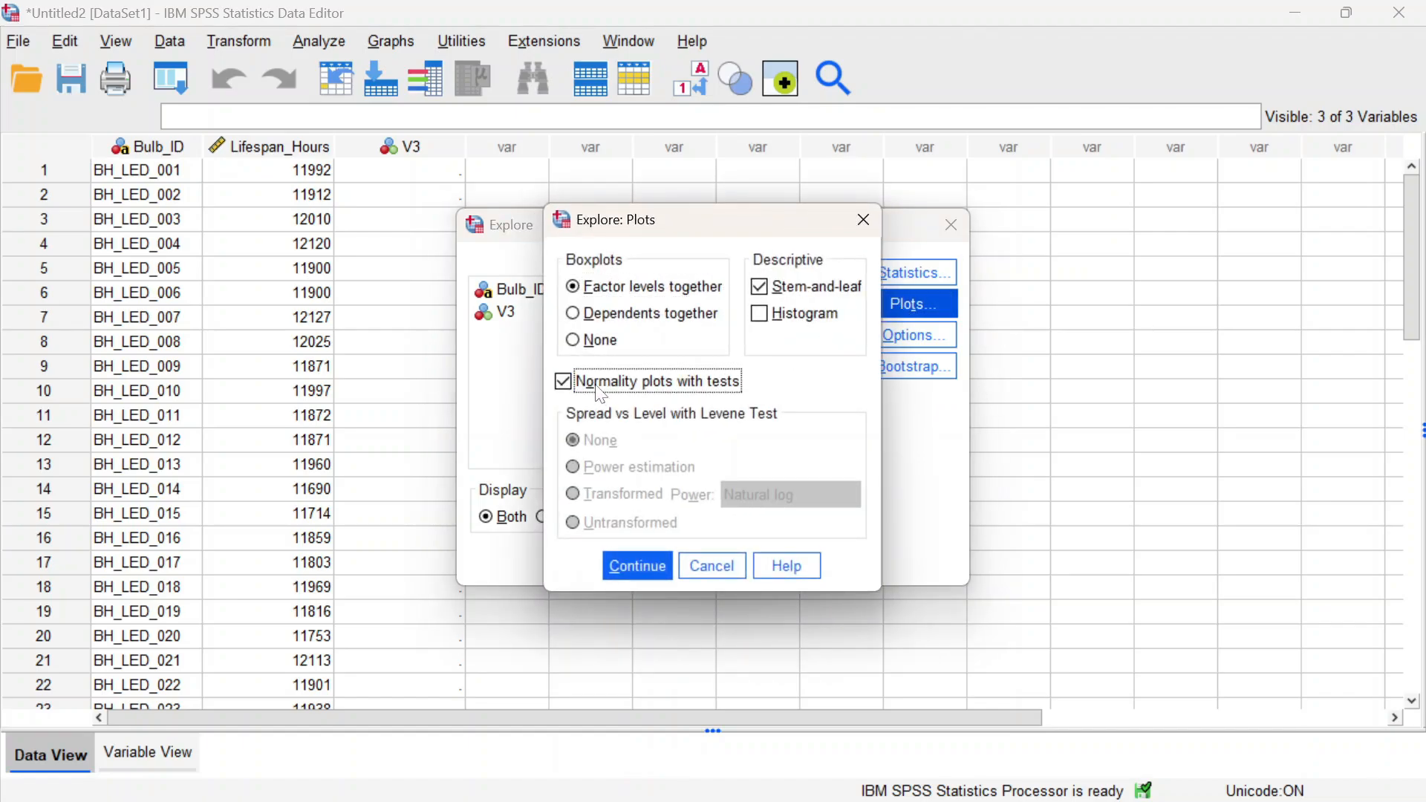
pyautogui.click(640, 566)
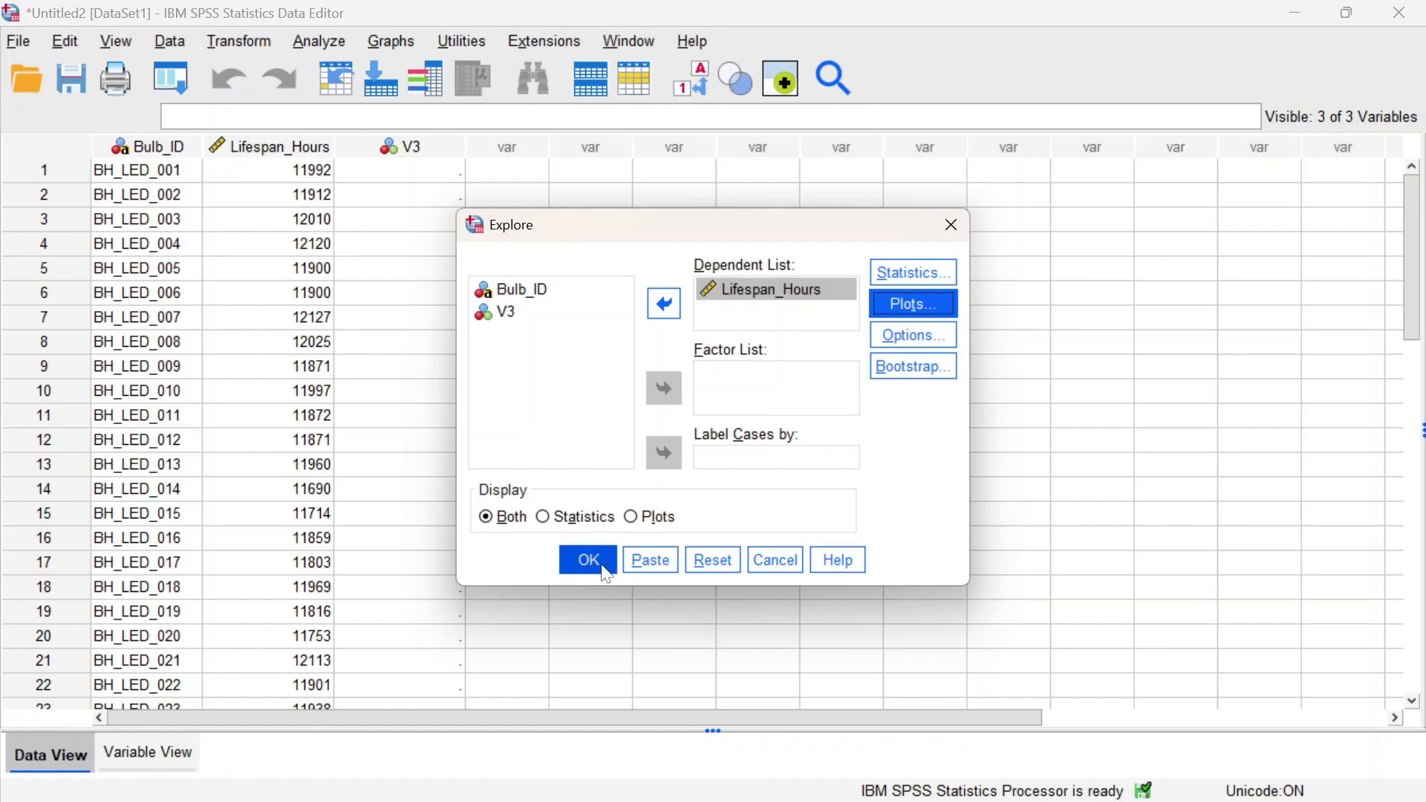
pyautogui.click(606, 574)
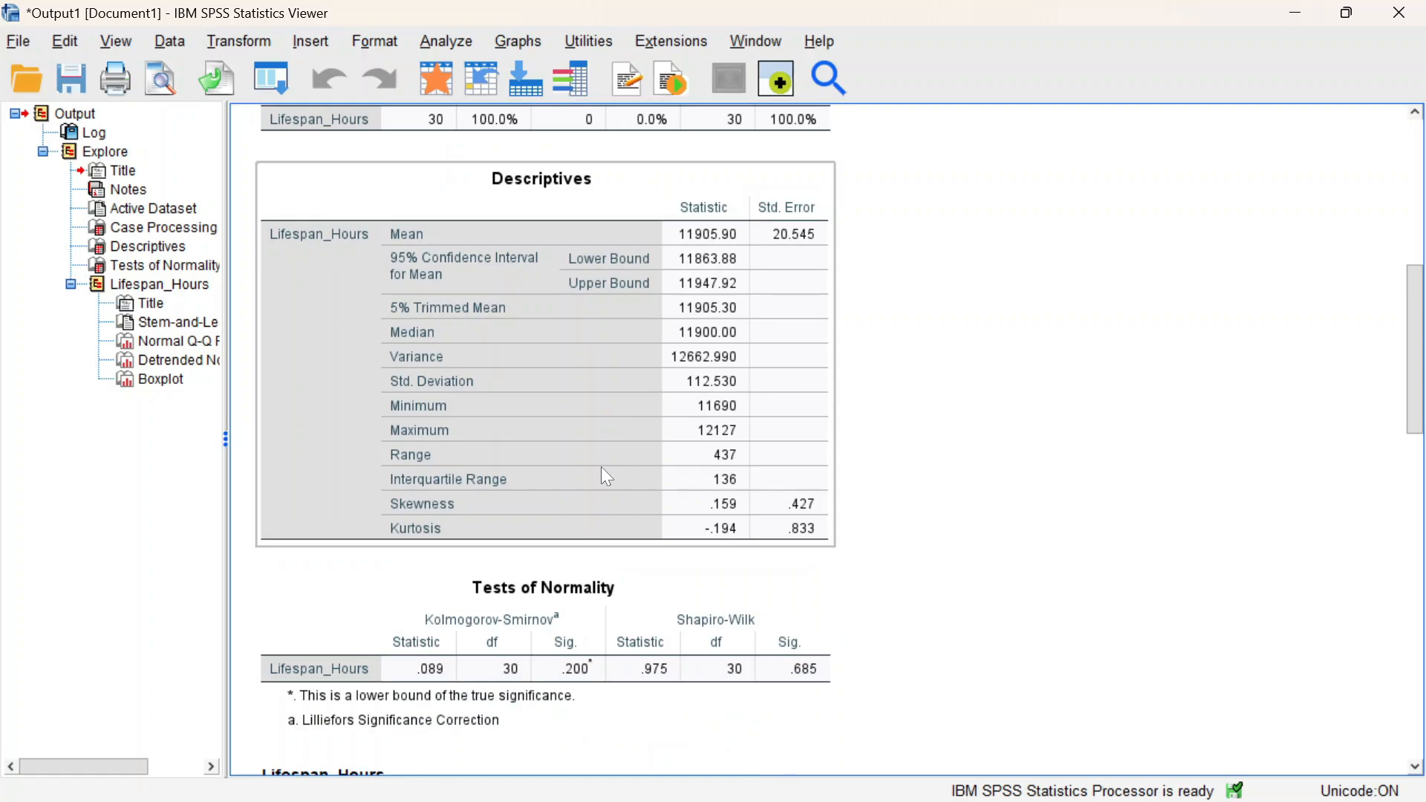
pyautogui.scroll(-1, 604, 478)
pyautogui.scroll(-1, 605, 473)
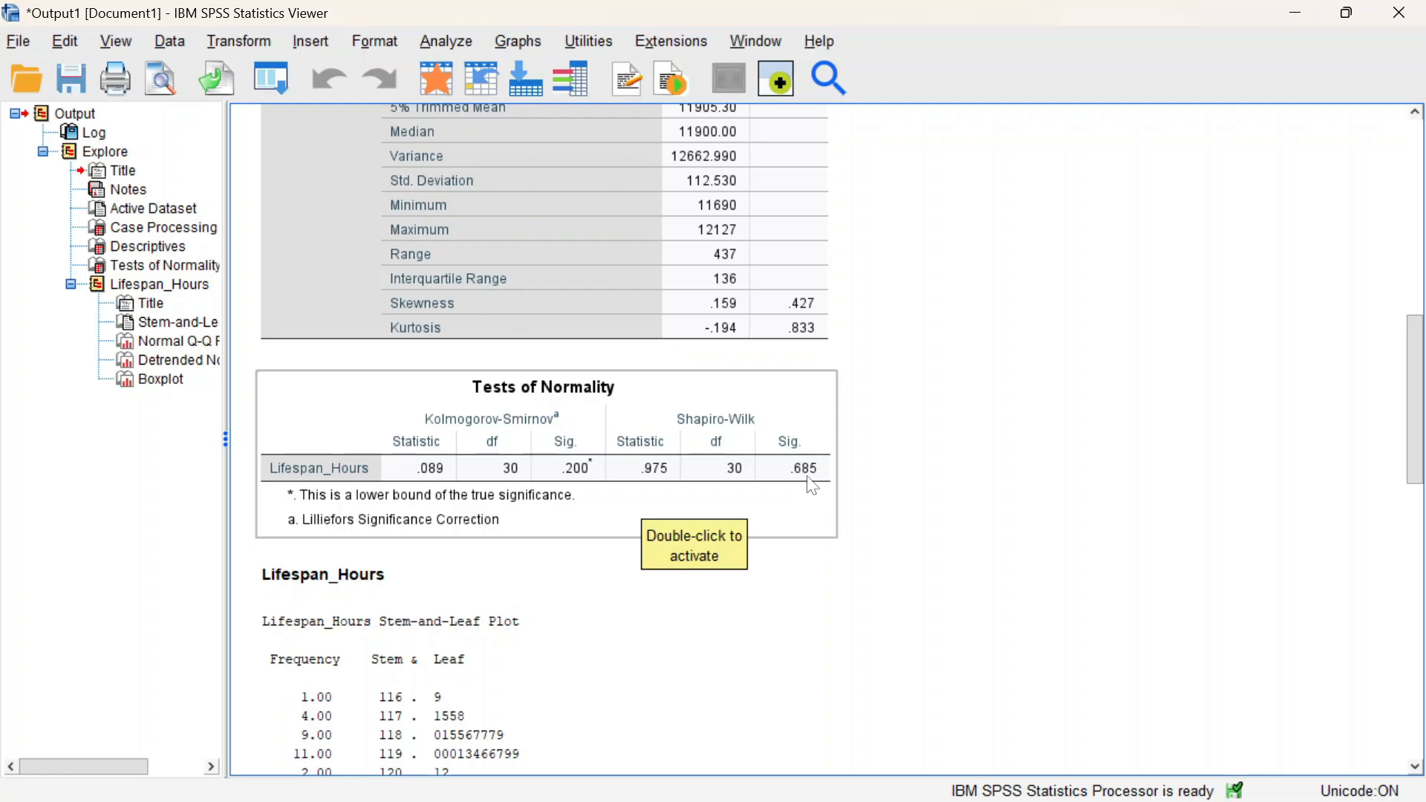
# Step: Switch back to the Excel workbook and read the normality test hypotheses in the note on cell C2
pyautogui.hotkey('alt', 'Tab')
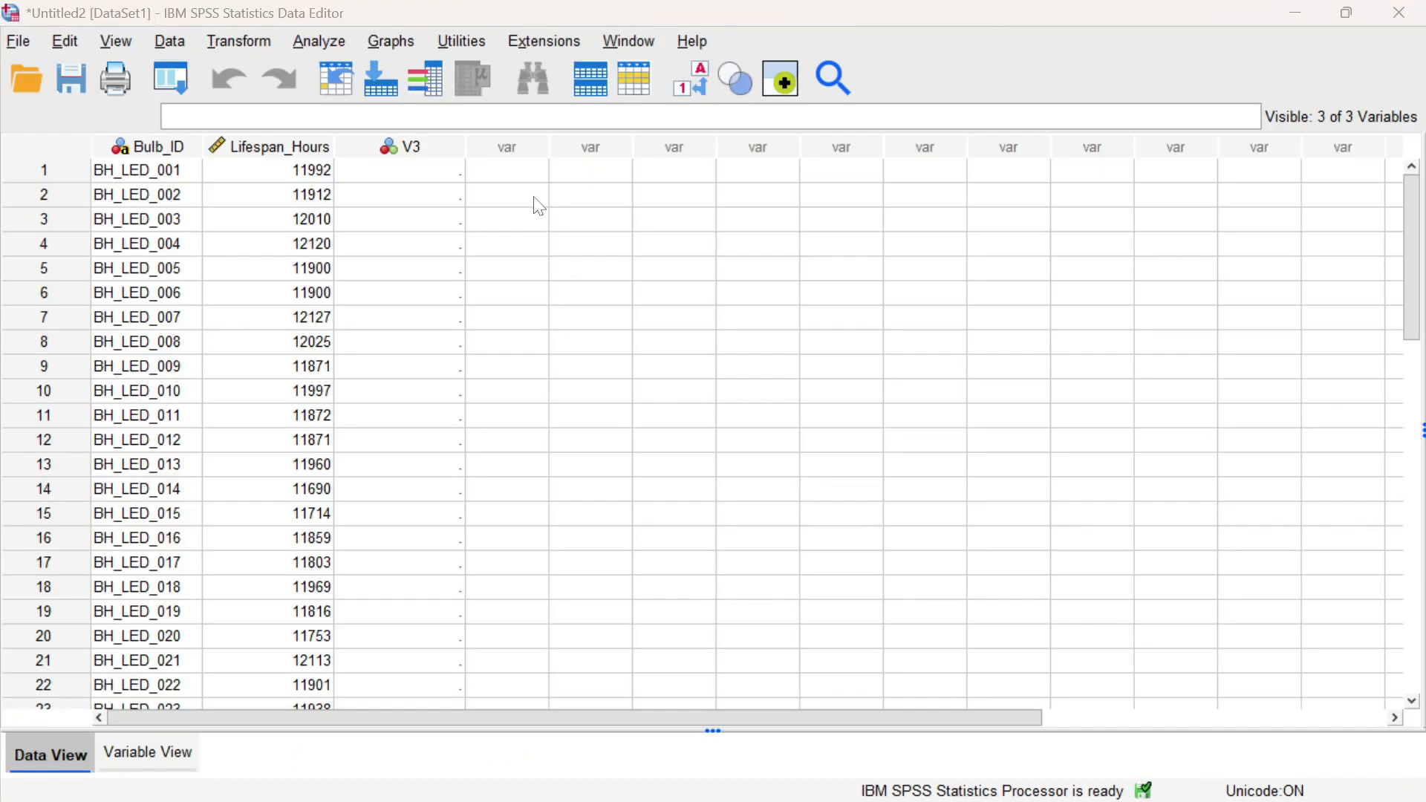
pyautogui.hotkey('alt', 'Tab')
pyautogui.hotkey('alt', 'Tab')
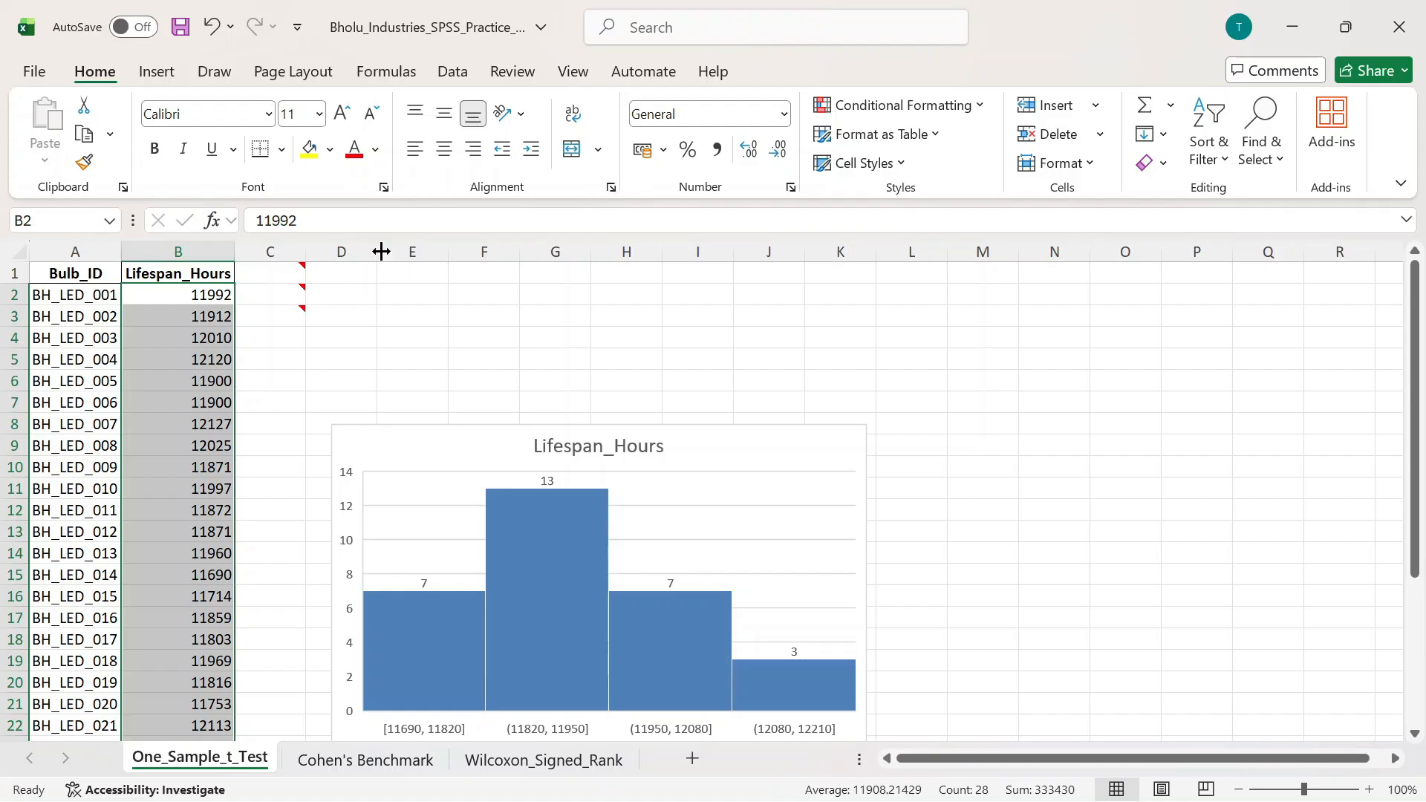
pyautogui.click(286, 291)
pyautogui.moveTo(286, 291)
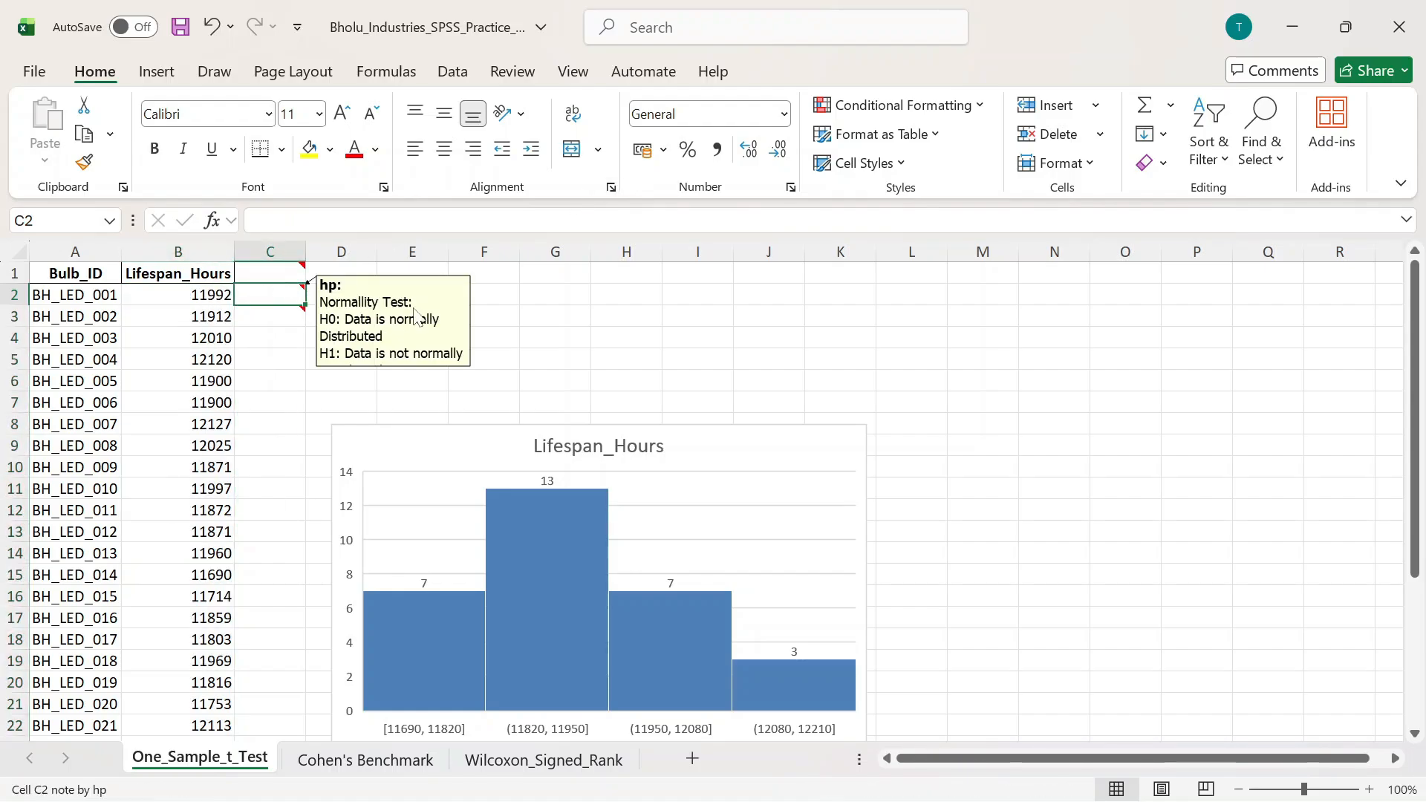
# Step: Enter 0.675 in cell F2 as the normality test's significance value
pyautogui.click(497, 292)
pyautogui.write('0')
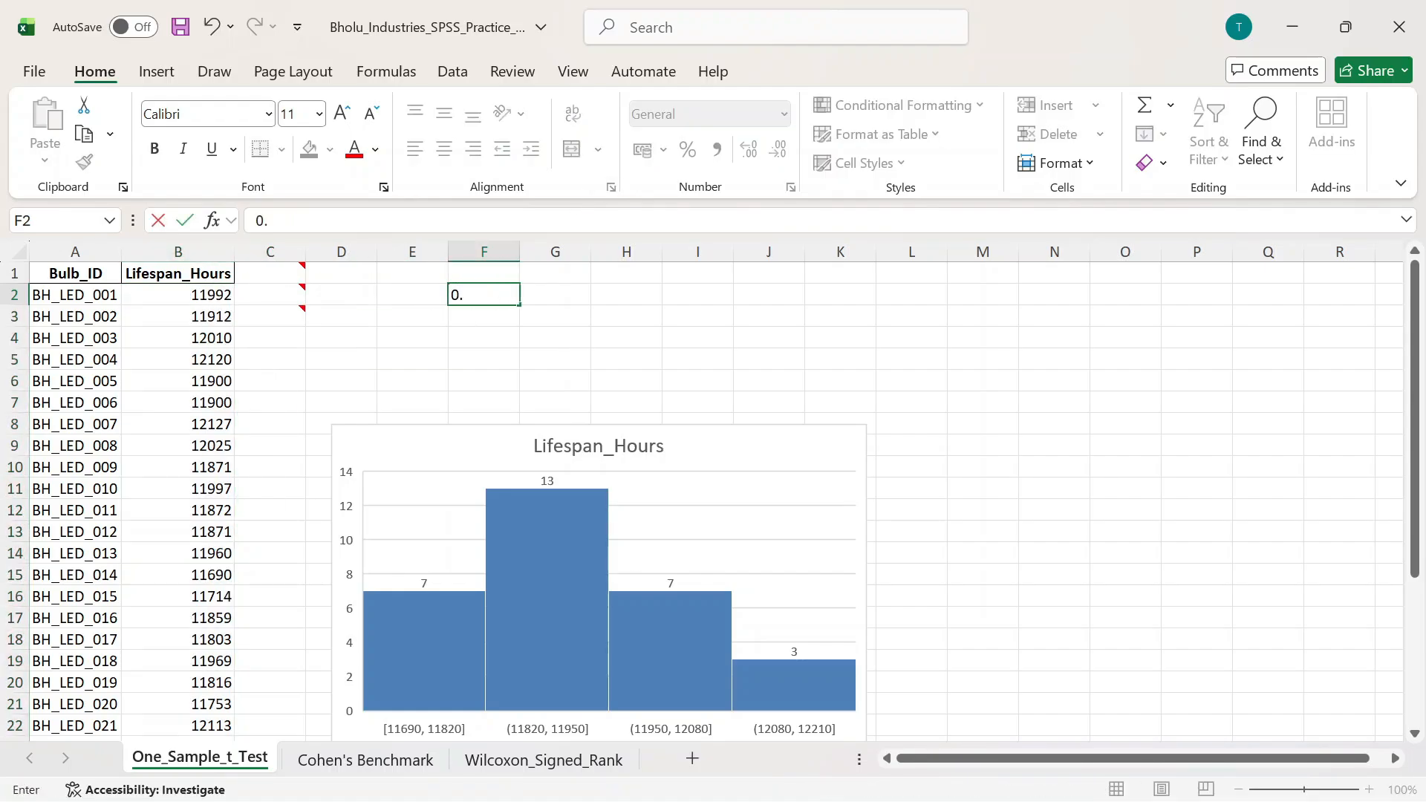
pyautogui.write('.675')
pyautogui.press('Left')
pyautogui.press('Left')
pyautogui.press('Left')
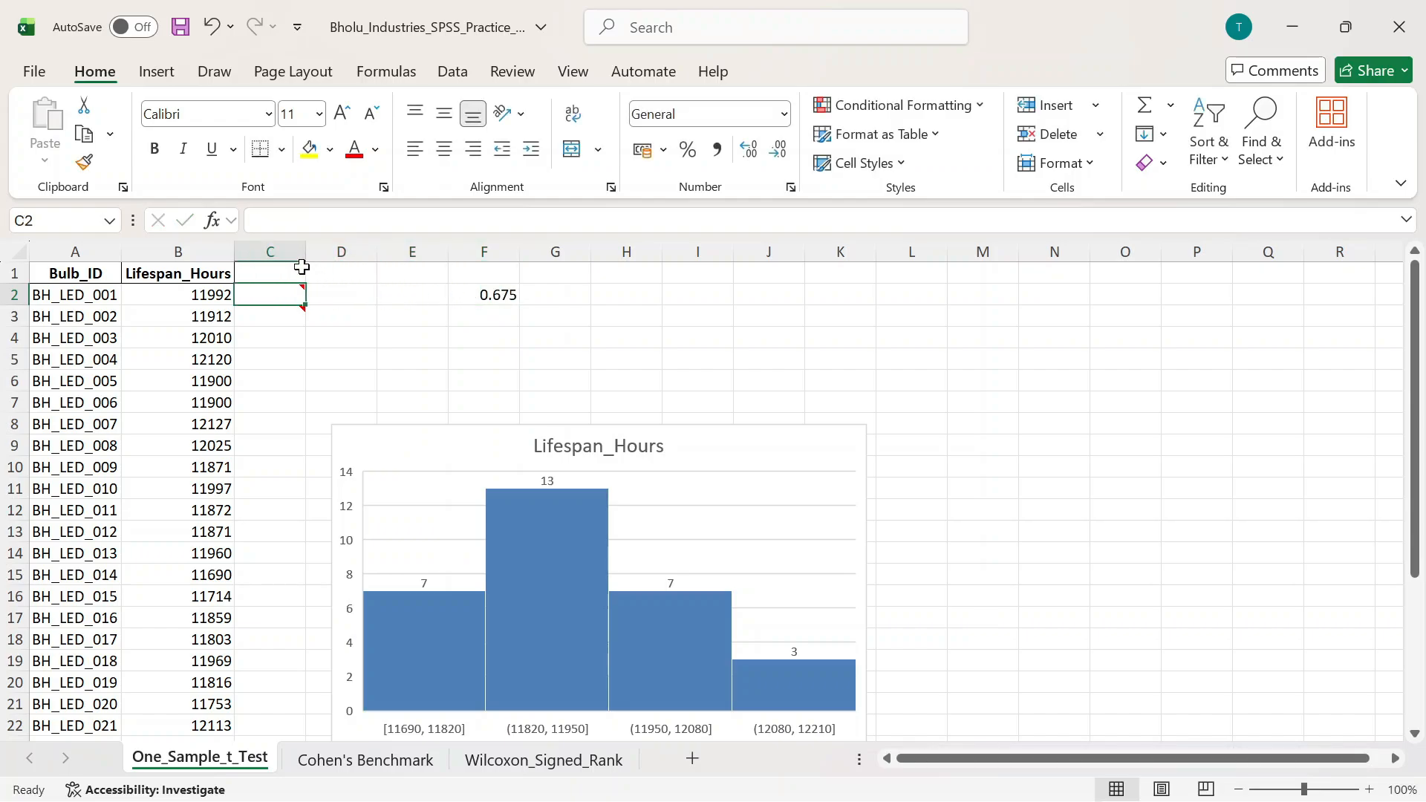
# Step: Compare the normality hypotheses in the note on cell C2 with the significance value in F2
pyautogui.moveTo(304, 289)
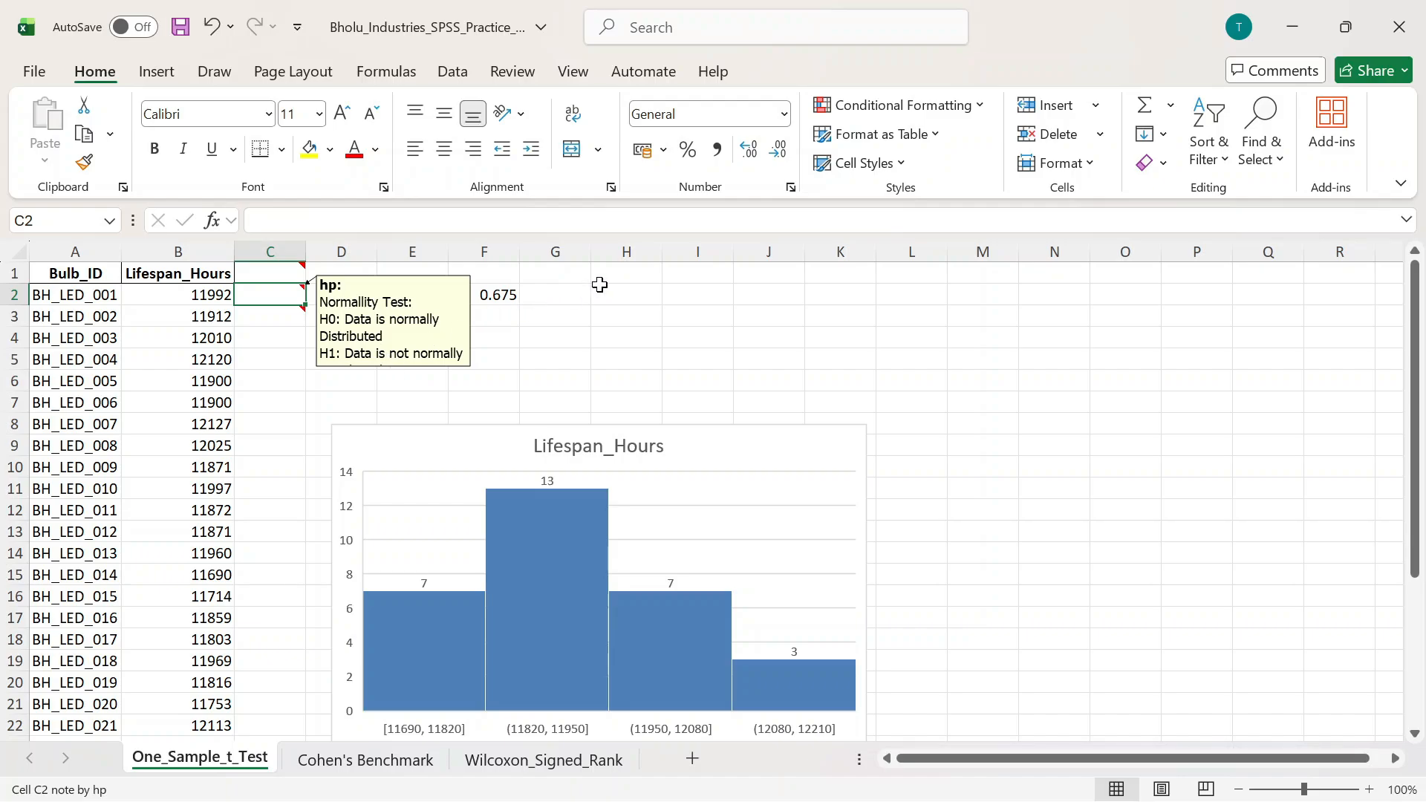
pyautogui.click(657, 296)
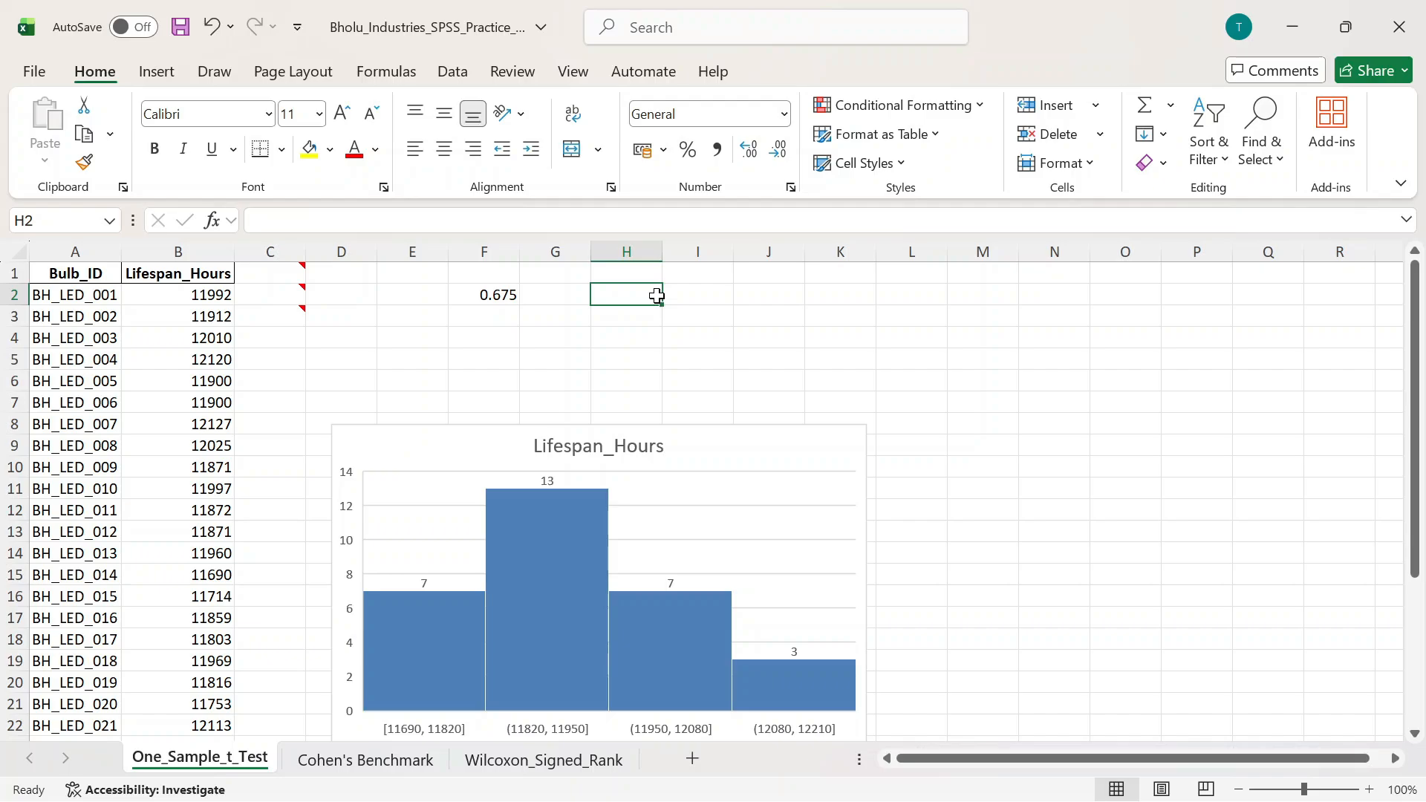
pyautogui.click(294, 293)
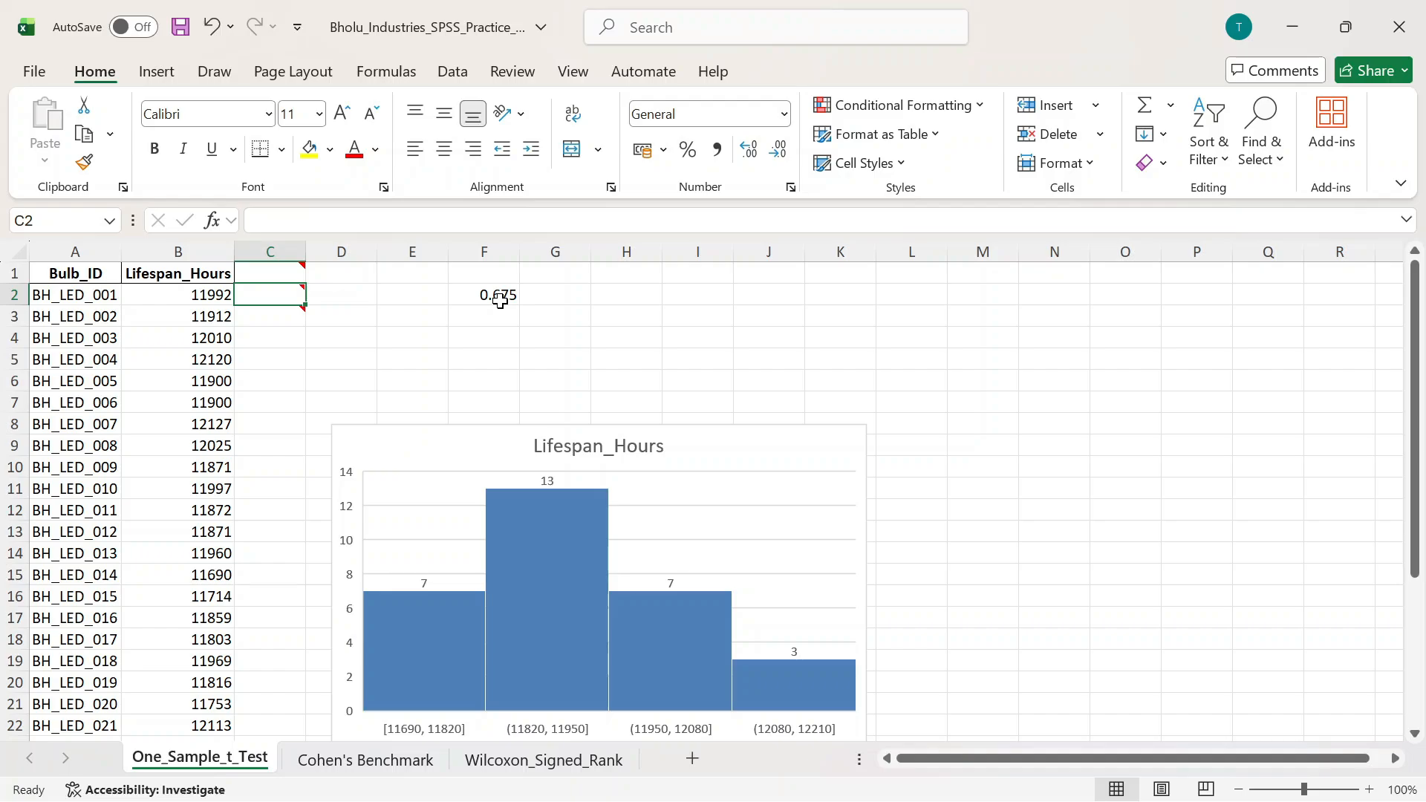
pyautogui.moveTo(280, 291)
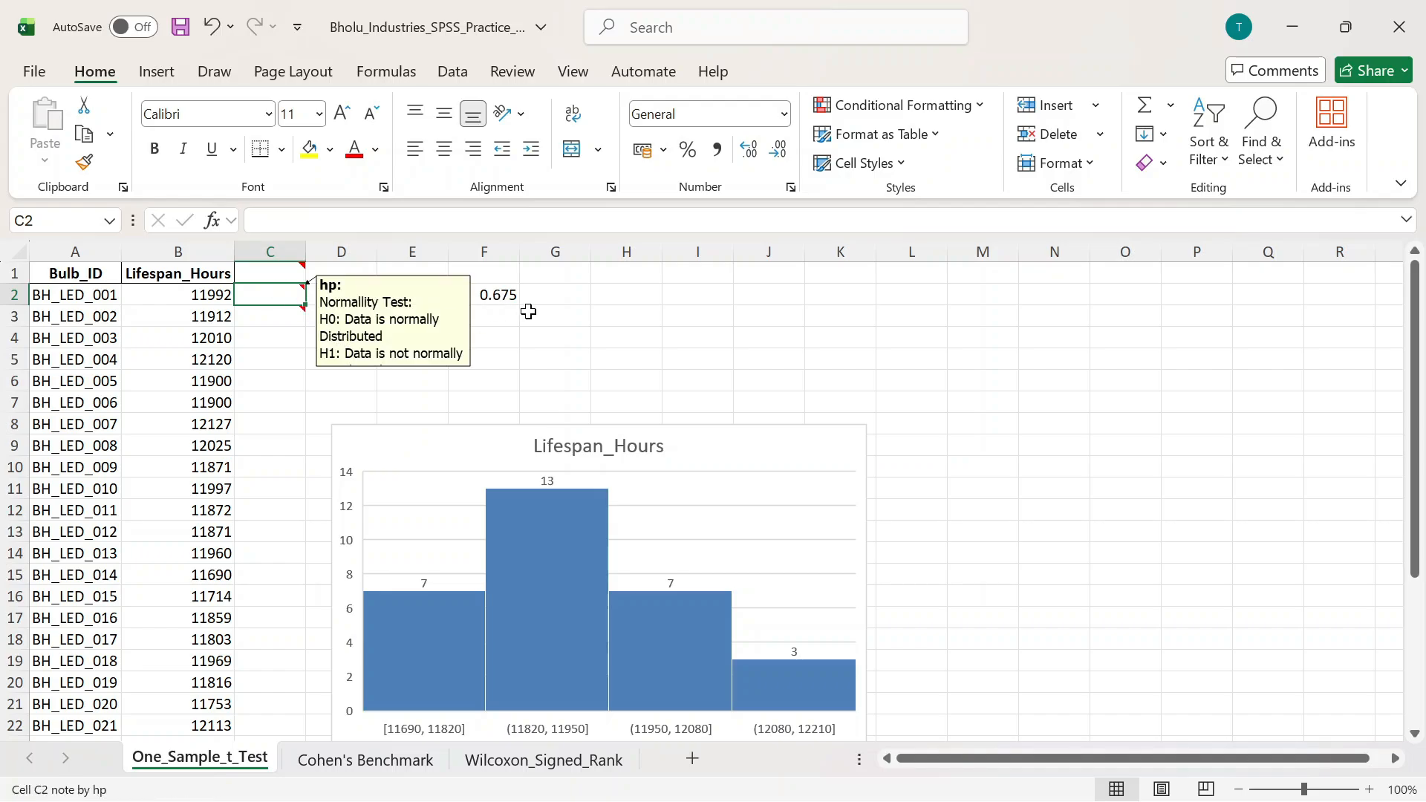
pyautogui.click(567, 300)
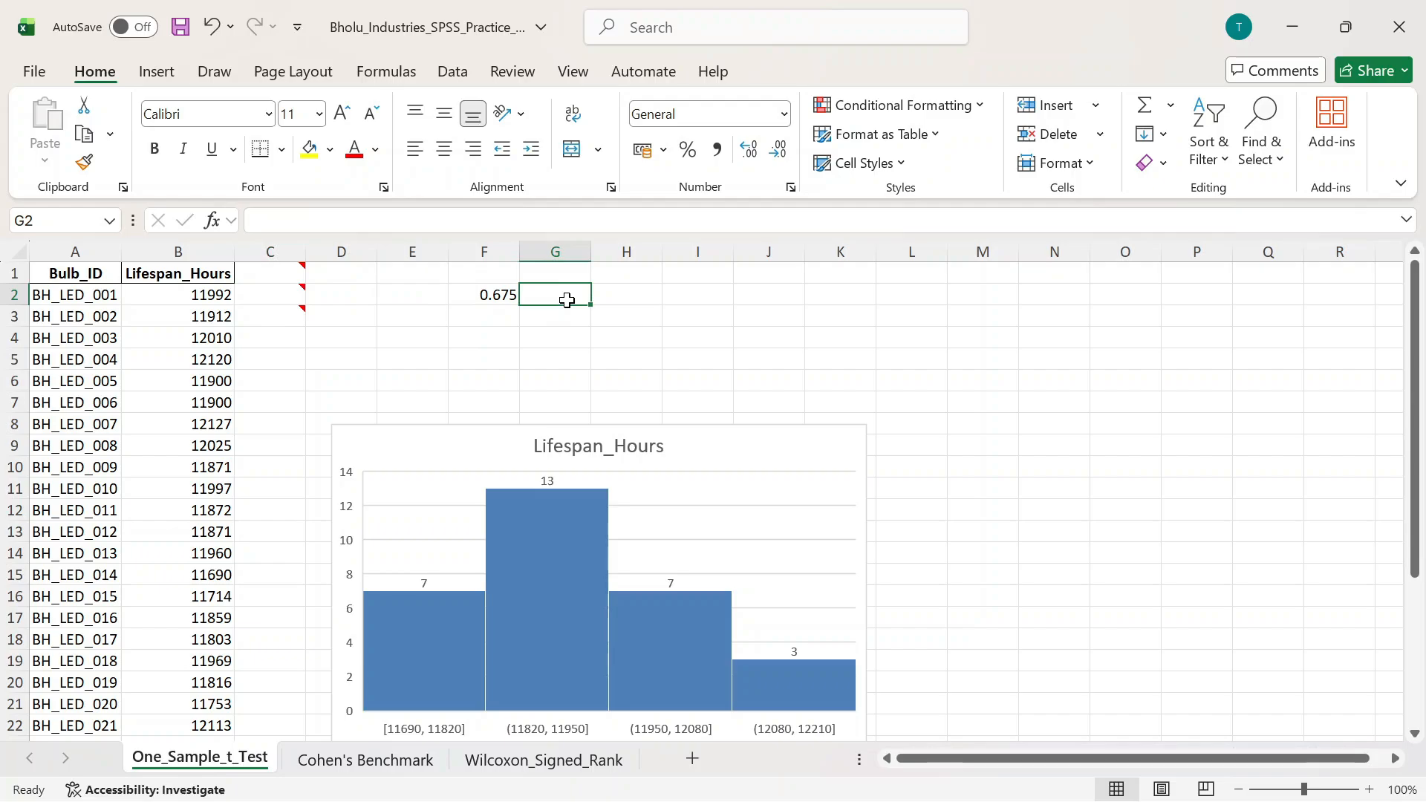
# Step: Enter the conclusion DATA IS NORMALLY DISTRIBUTED in cell G2, beside the normality test's significance value
pyautogui.write('DAN')
pyautogui.press('BackSpace')
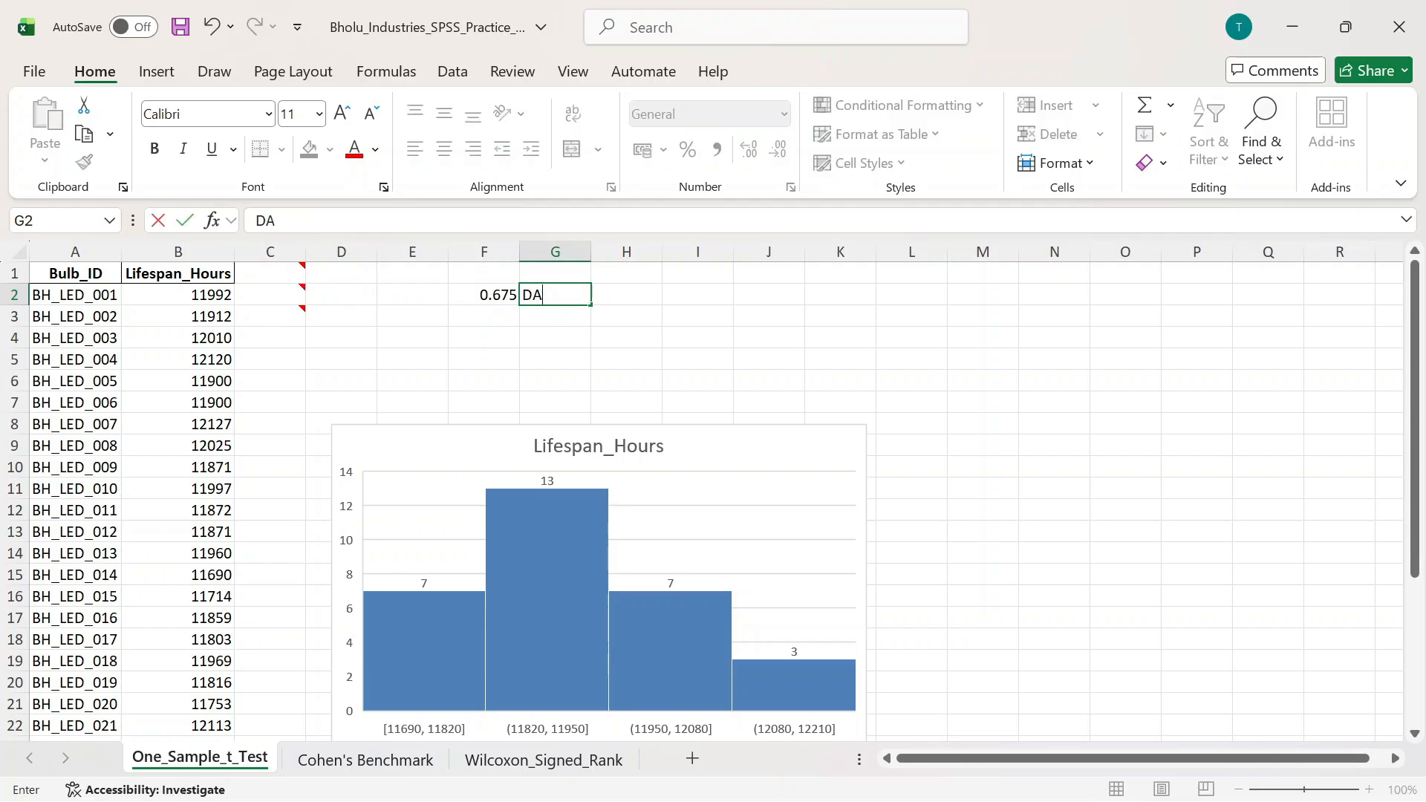
pyautogui.write('TA IS NORMALLY DI')
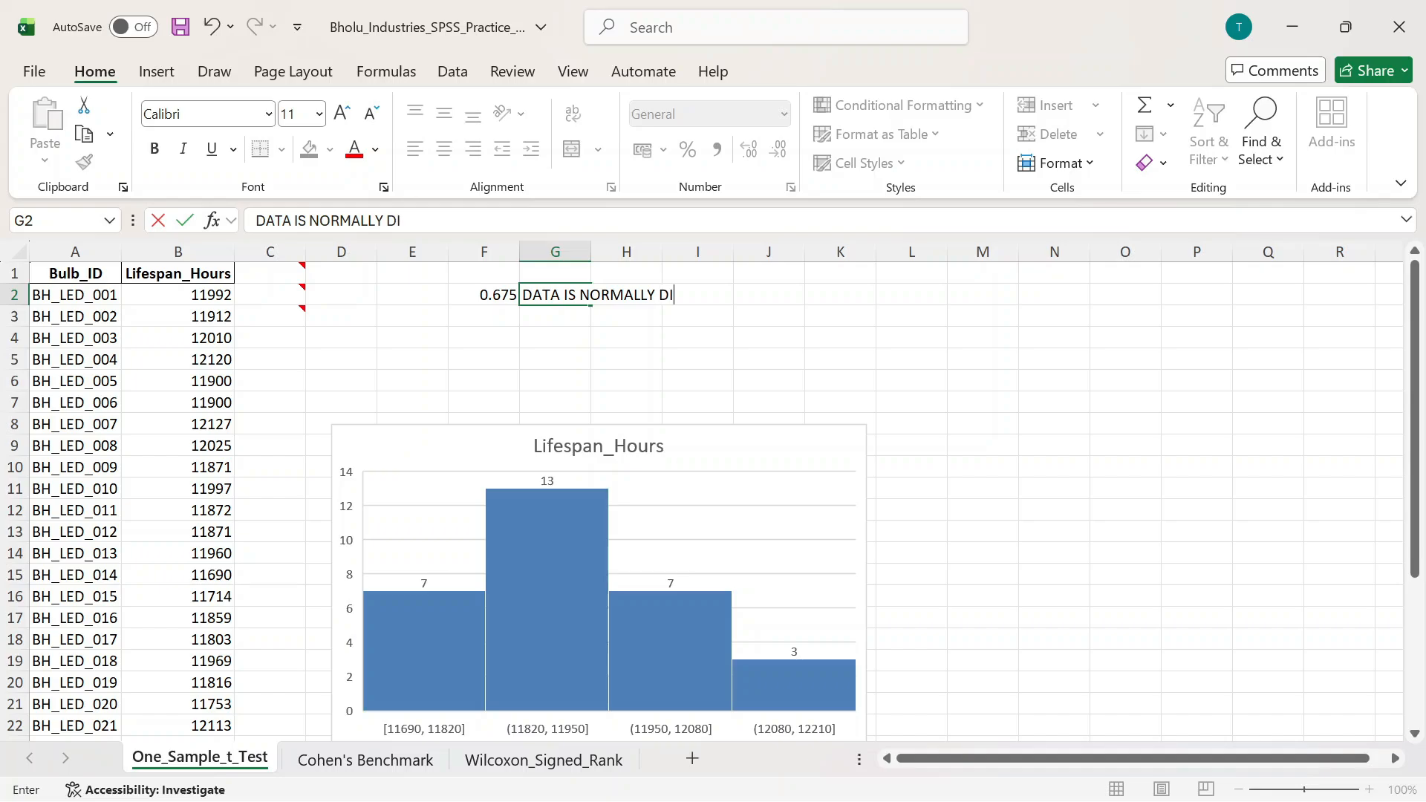
pyautogui.write('STRIBUTED')
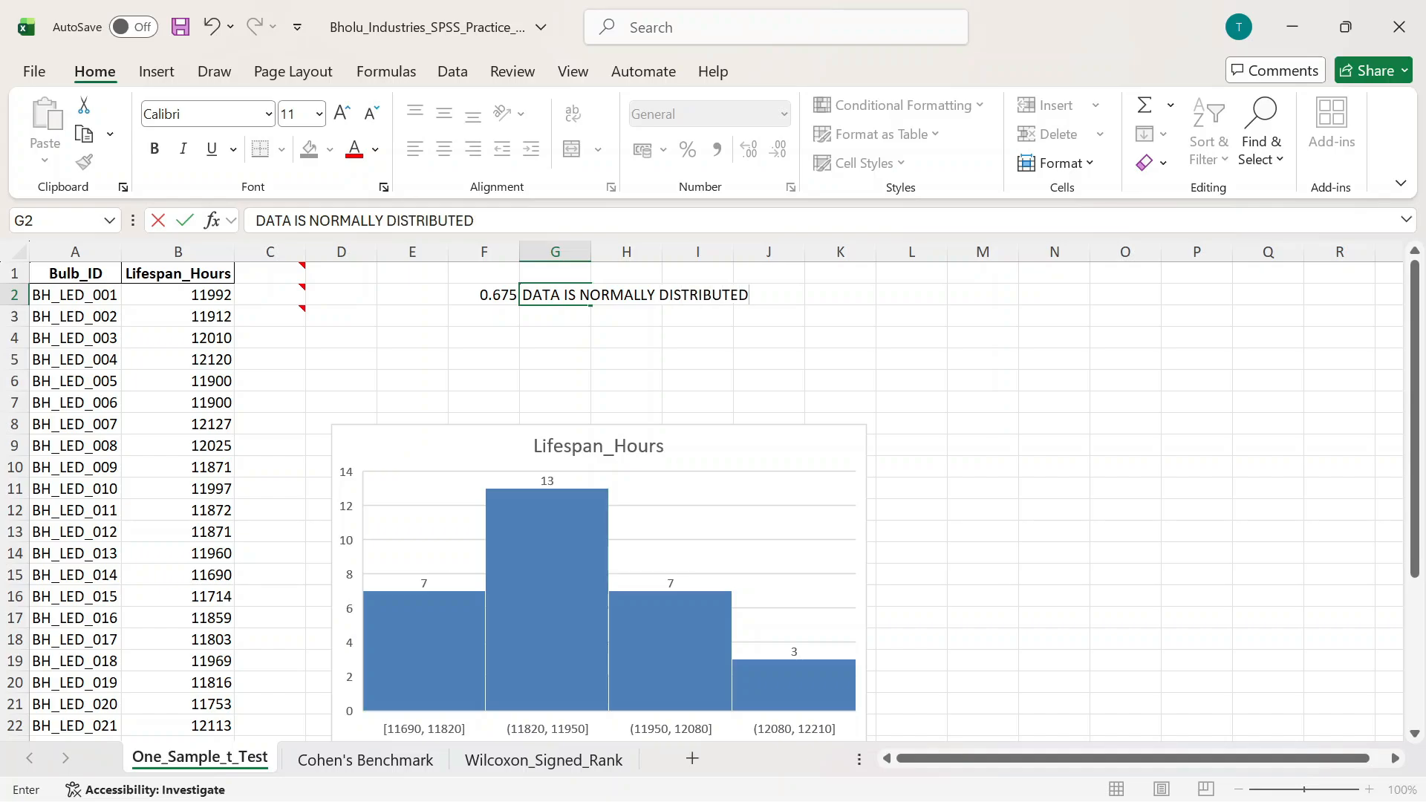
pyautogui.click(485, 332)
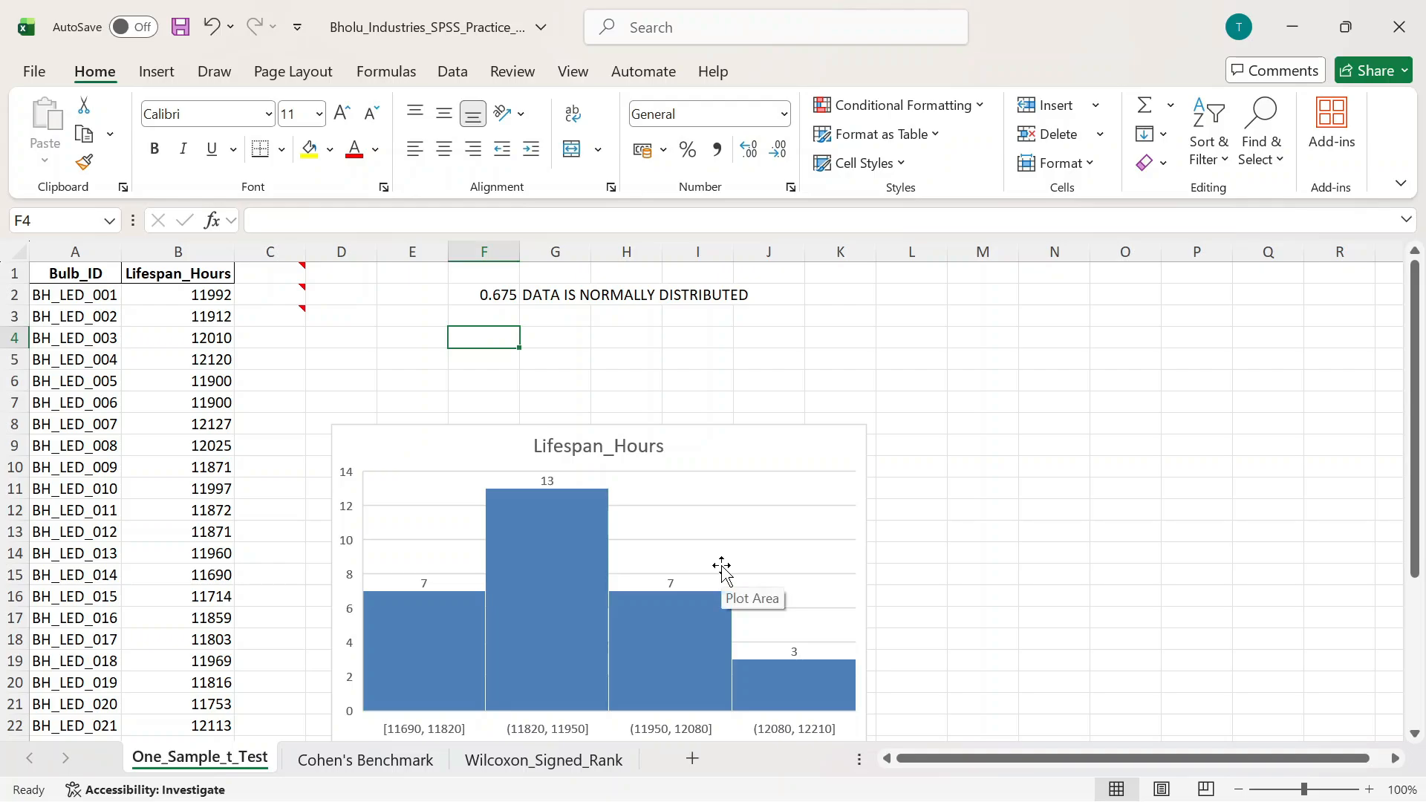
# Step: Switch to the SPSS data editor and set up a One-Sample T Test with Lifespan_Hours as the test variable
pyautogui.hotkey('alt', 'Tab')
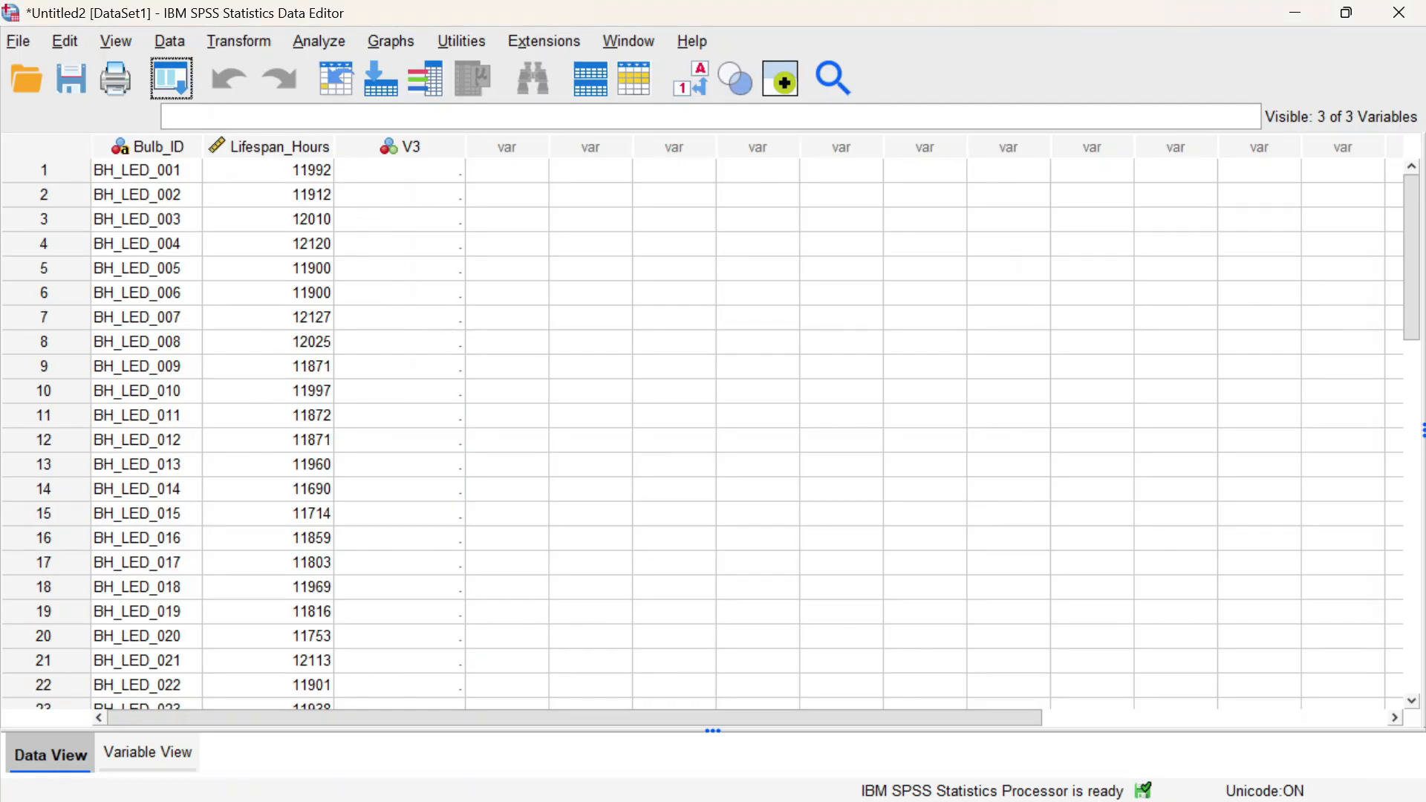
pyautogui.click(325, 45)
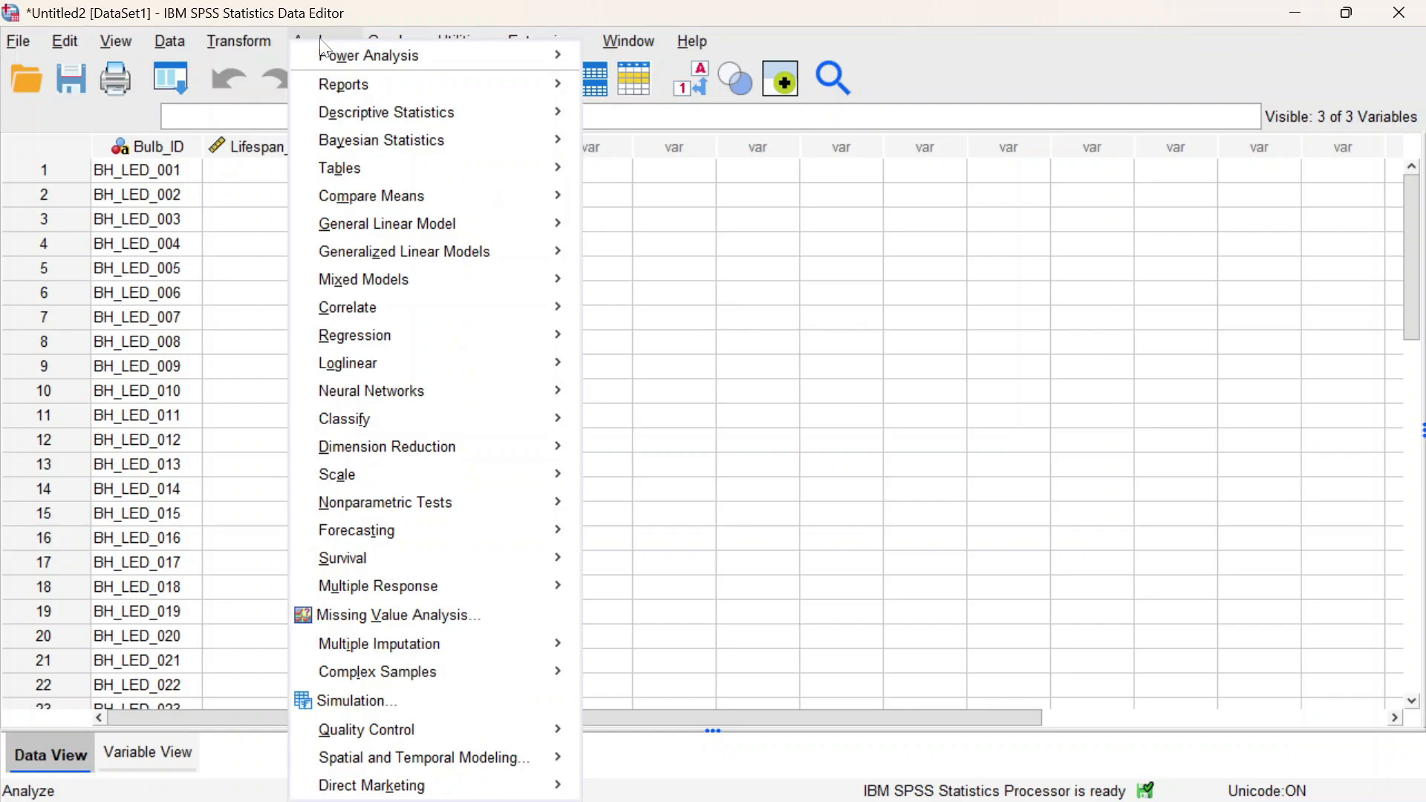
pyautogui.moveTo(398, 193)
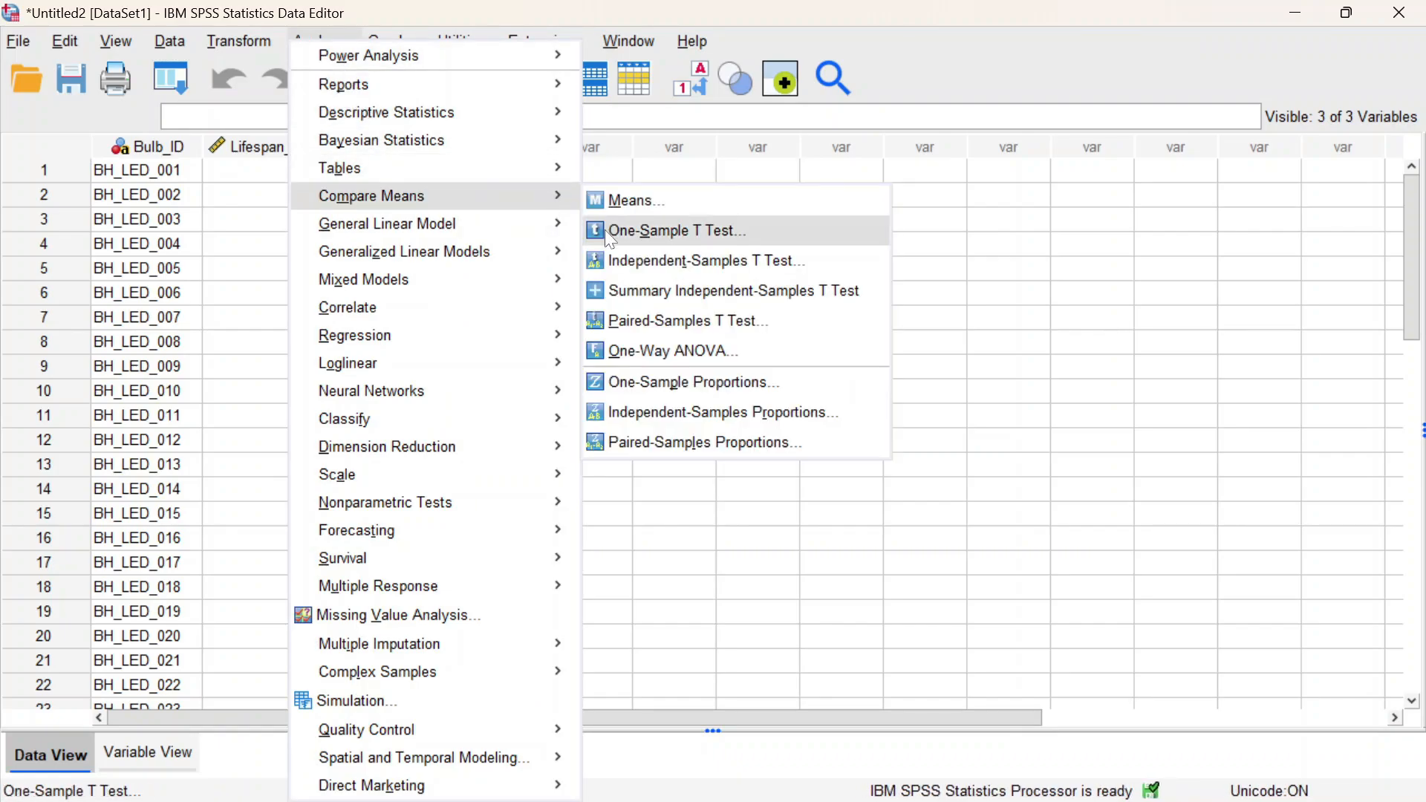
pyautogui.click(635, 233)
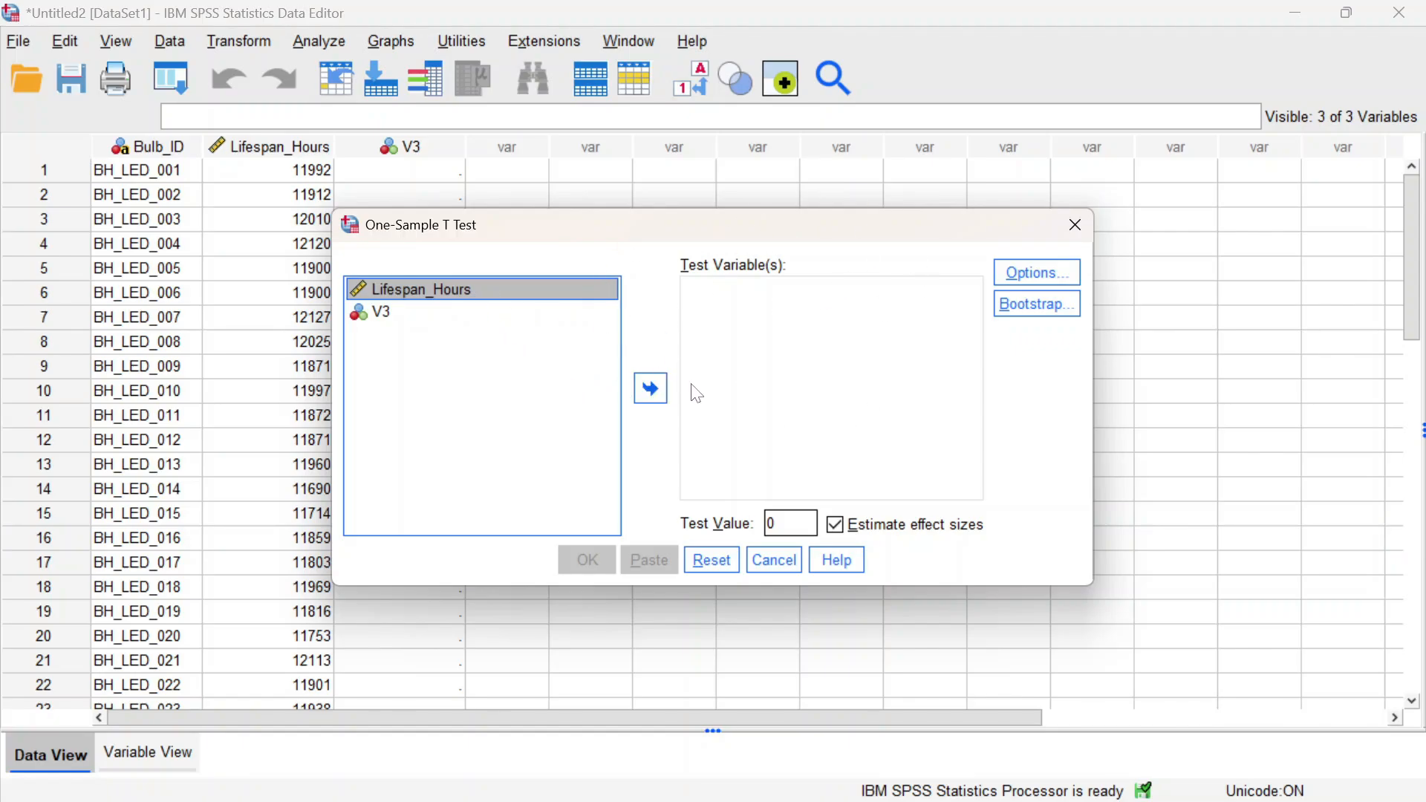
pyautogui.click(651, 388)
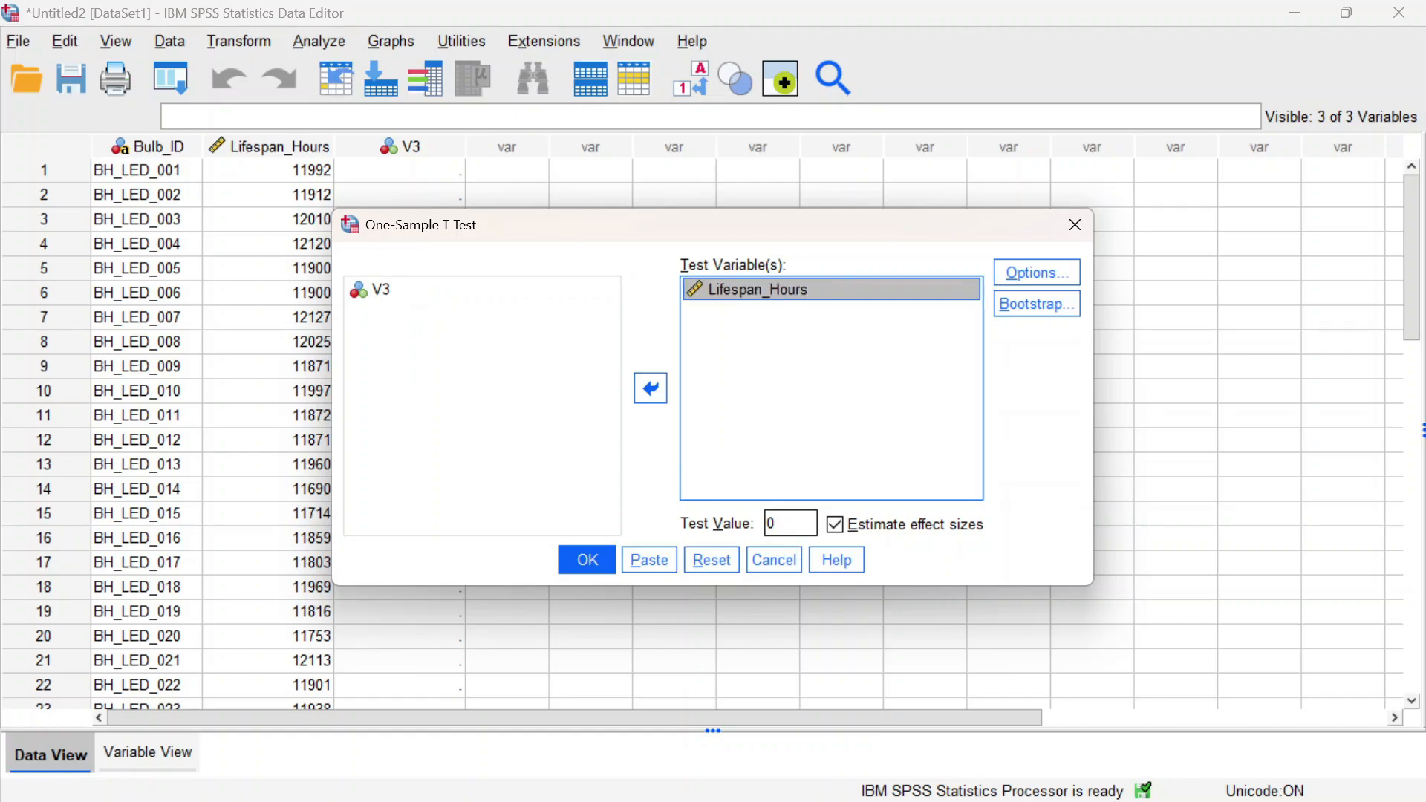
# Step: Set the test value to 12000 and run the one-sample t-test
pyautogui.press('Tab')
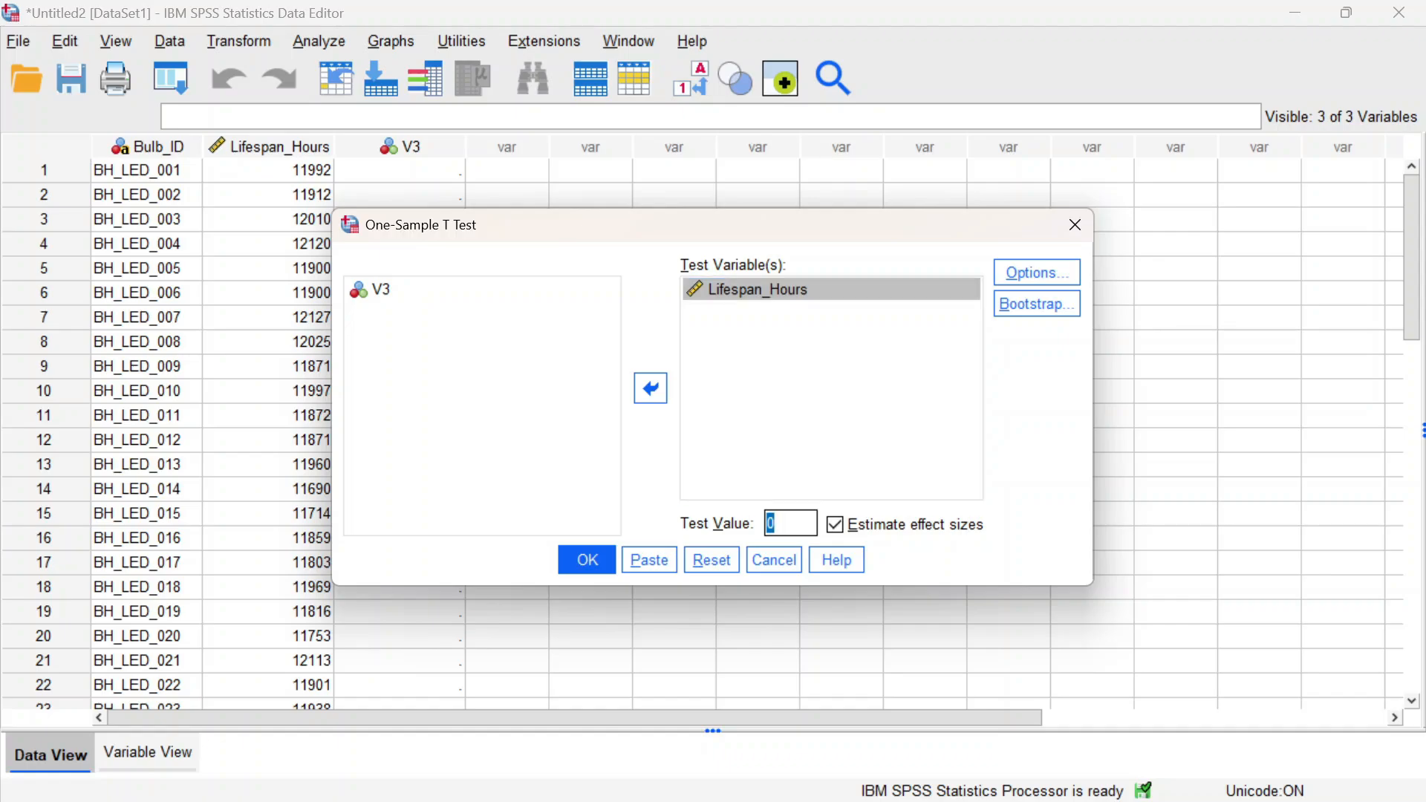
pyautogui.press('BackSpace')
pyautogui.write('12000')
pyautogui.click(592, 553)
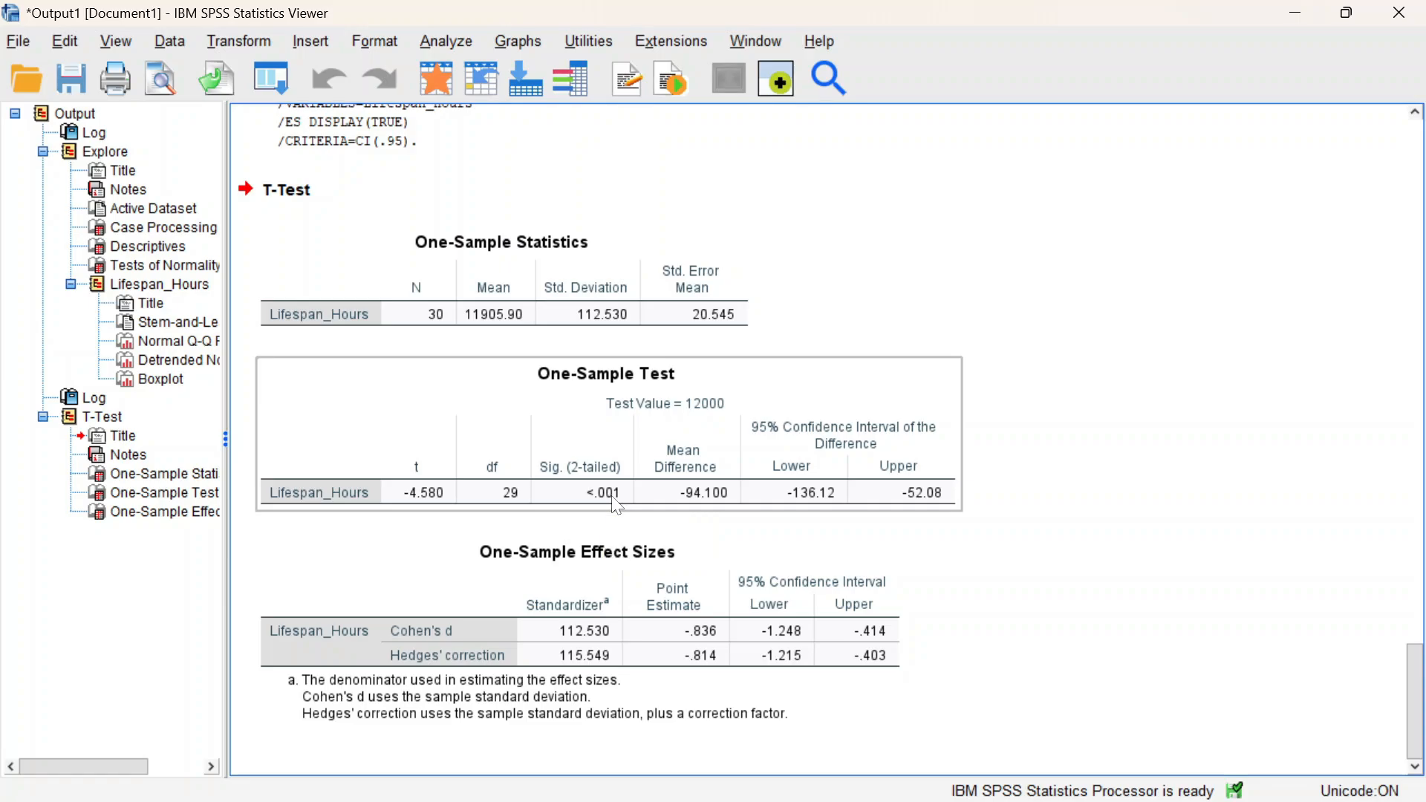
# Step: Switch back to the Excel workbook and enter 0.000 in cell F3 as the t-test's significance value
pyautogui.hotkey('alt', 'Tab')
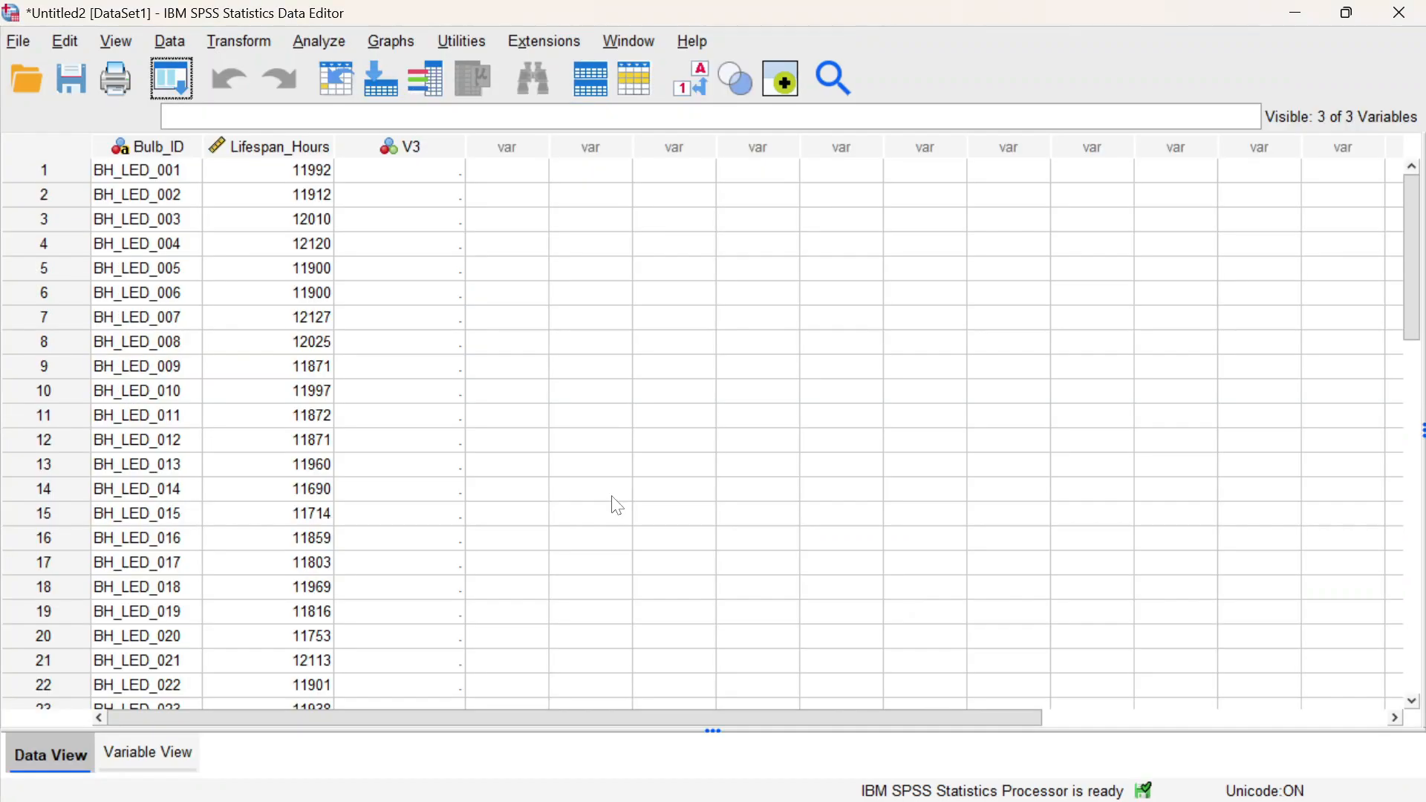
pyautogui.hotkey('alt', 'Tab')
pyautogui.hotkey('alt', 'Tab')
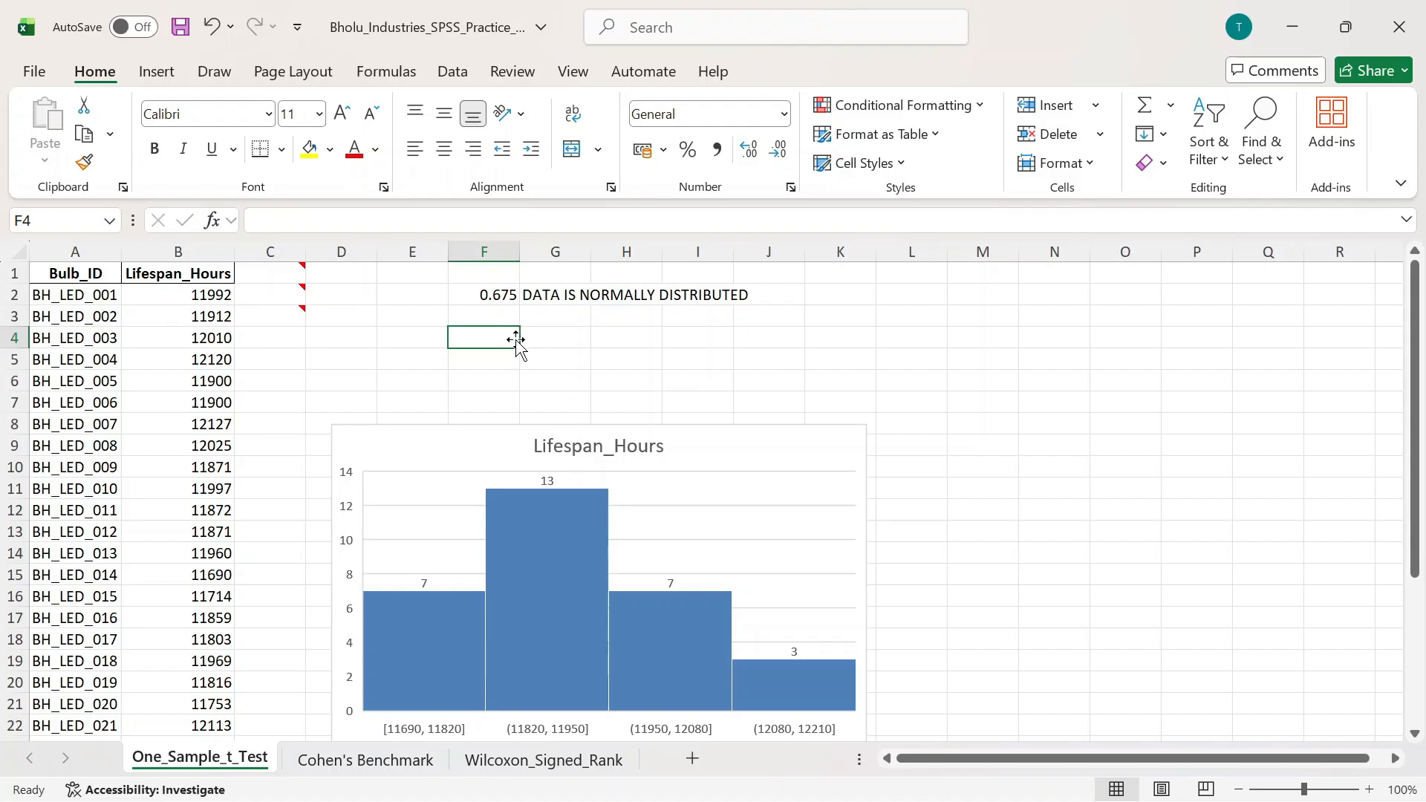
pyautogui.click(495, 315)
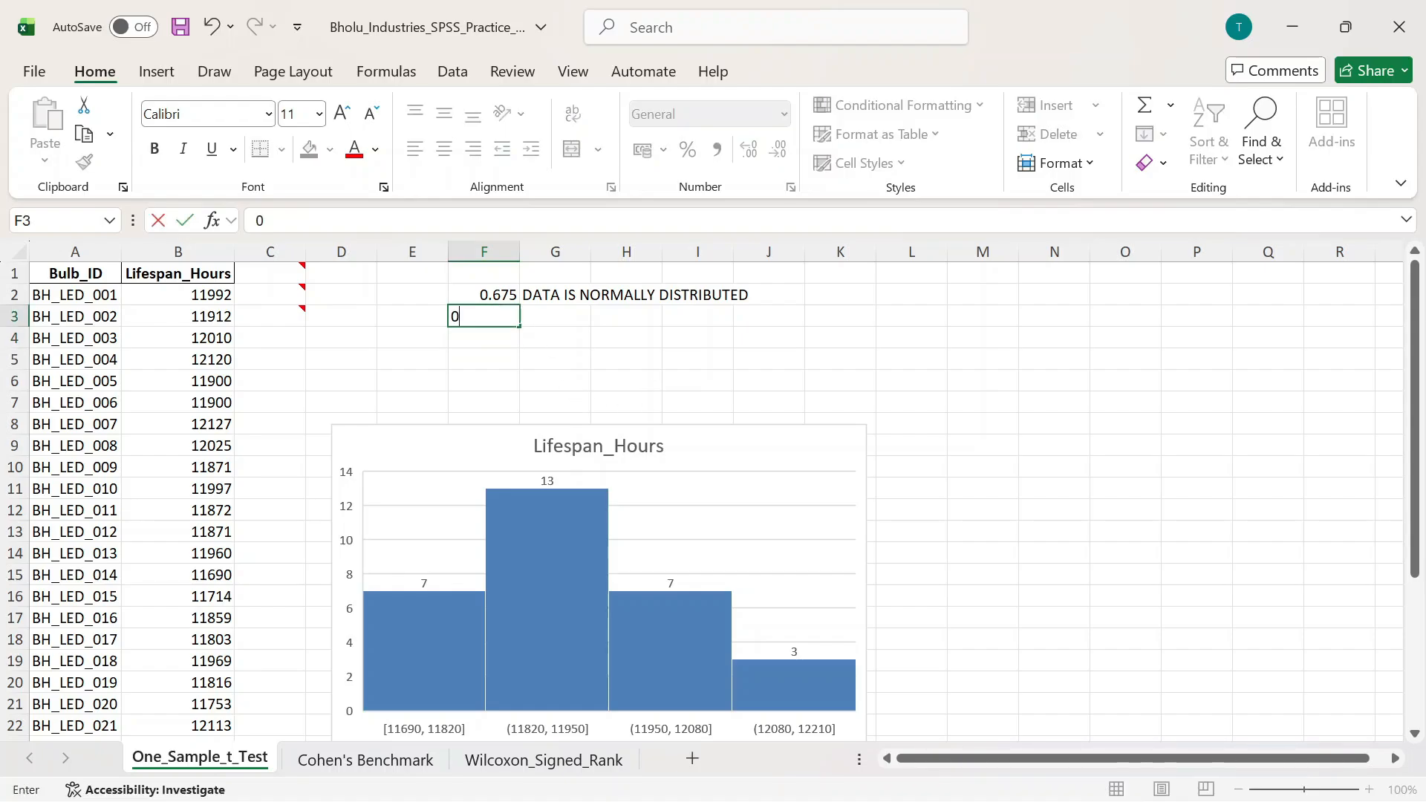
pyautogui.write('0.000')
pyautogui.press('Left')
# Step: Read the one-sample t-test hypotheses in the note on cell C3
pyautogui.press('Left')
pyautogui.press('Left')
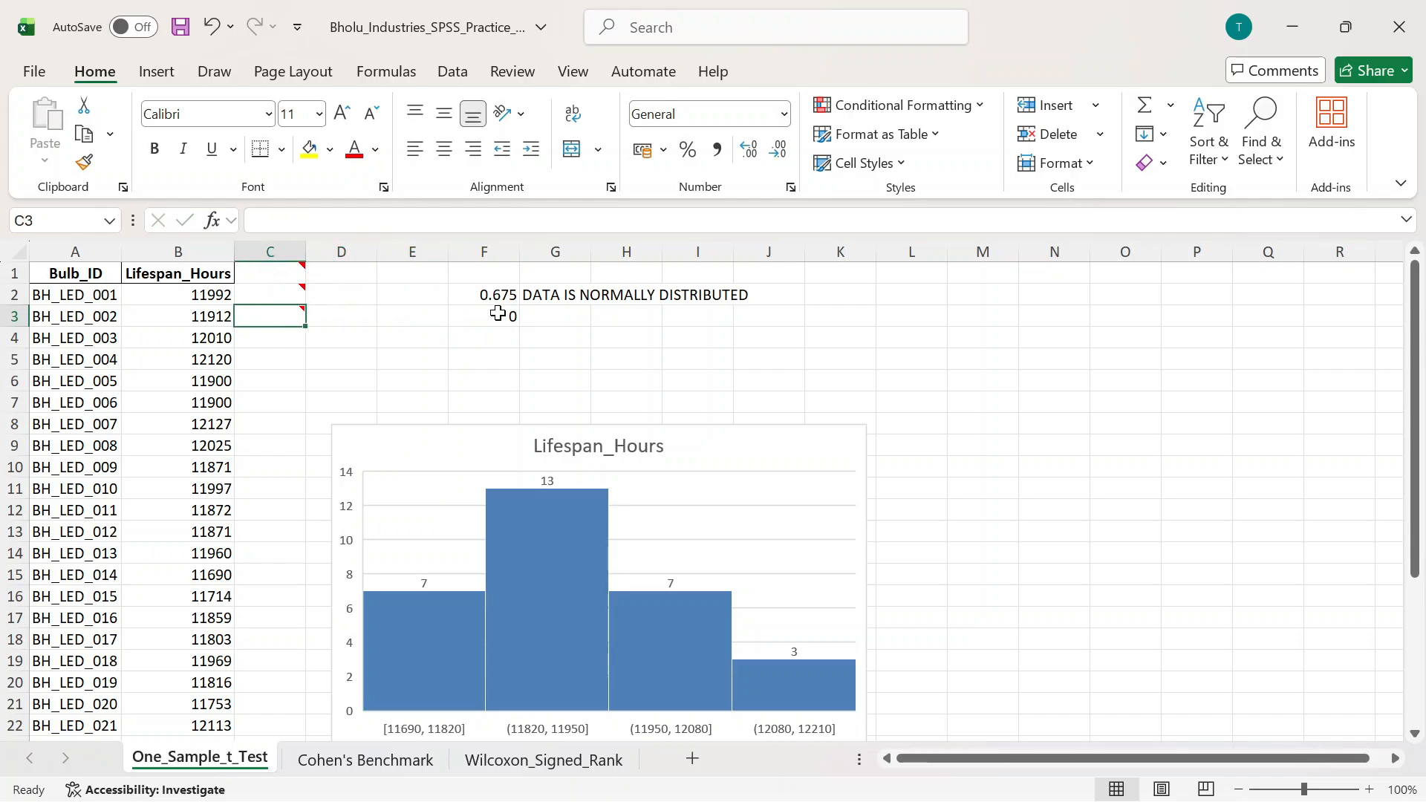
pyautogui.moveTo(297, 316)
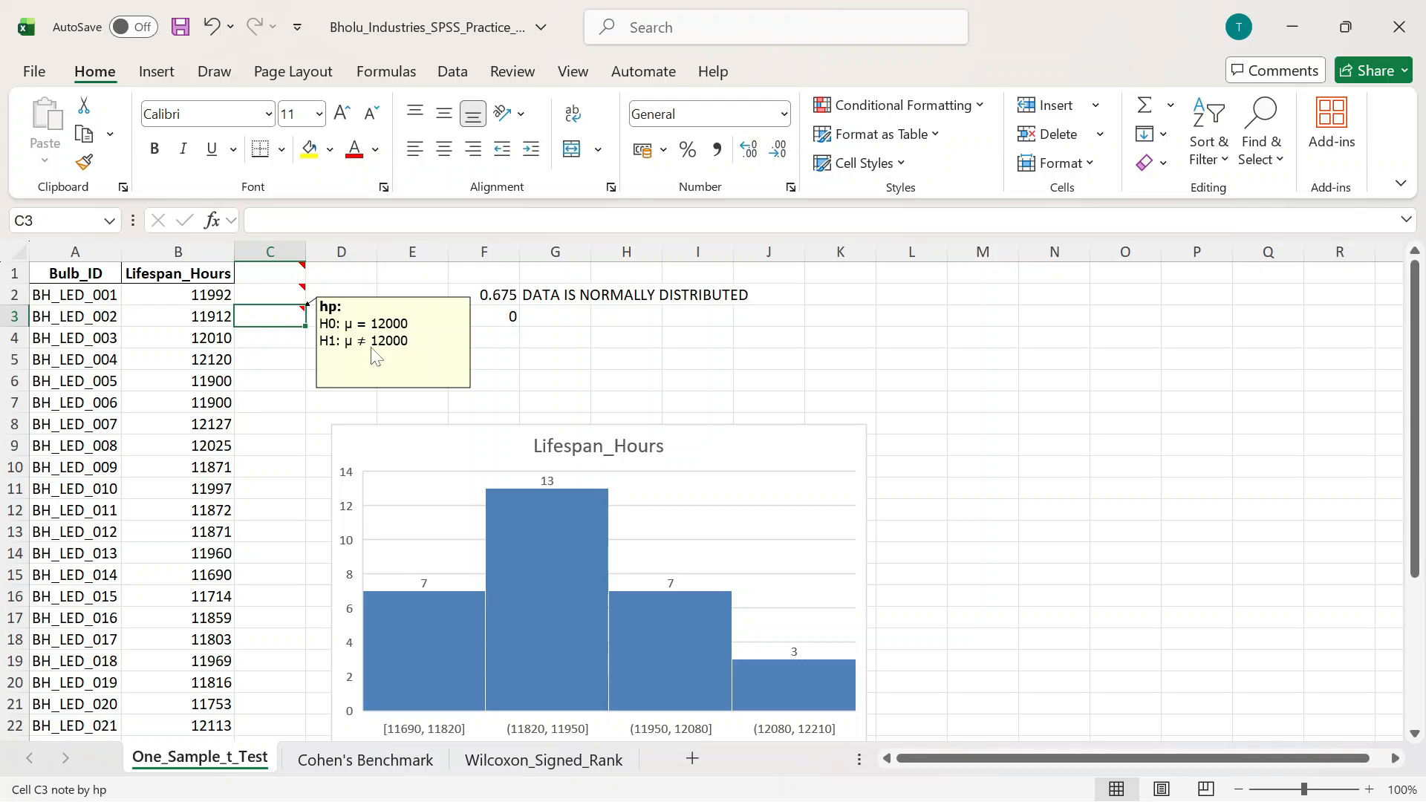
# Step: Check Cohen's d in the SPSS output's One-Sample Effect Sizes table and return to the Excel workbook
pyautogui.hotkey('alt', 'Tab')
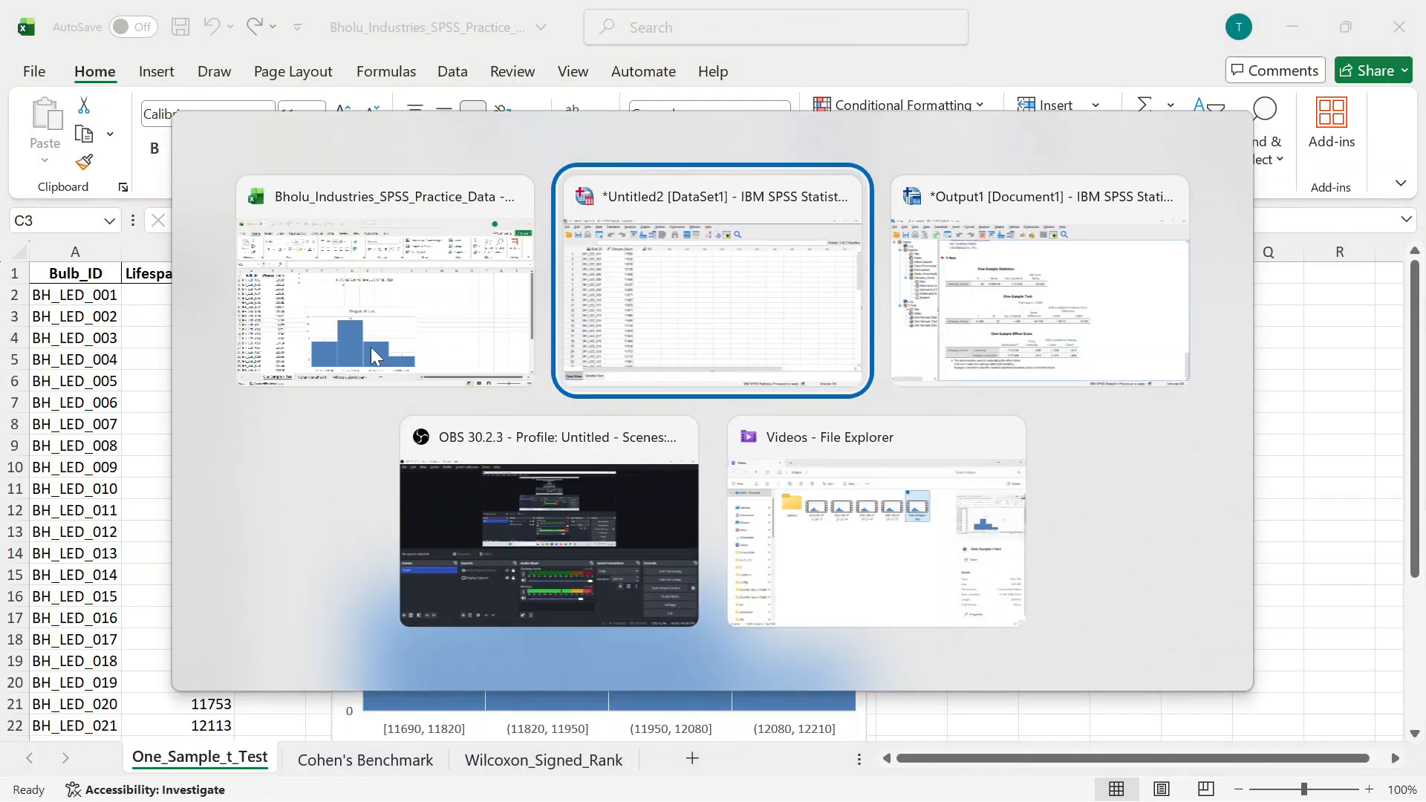
pyautogui.hotkey('alt', 'Tab')
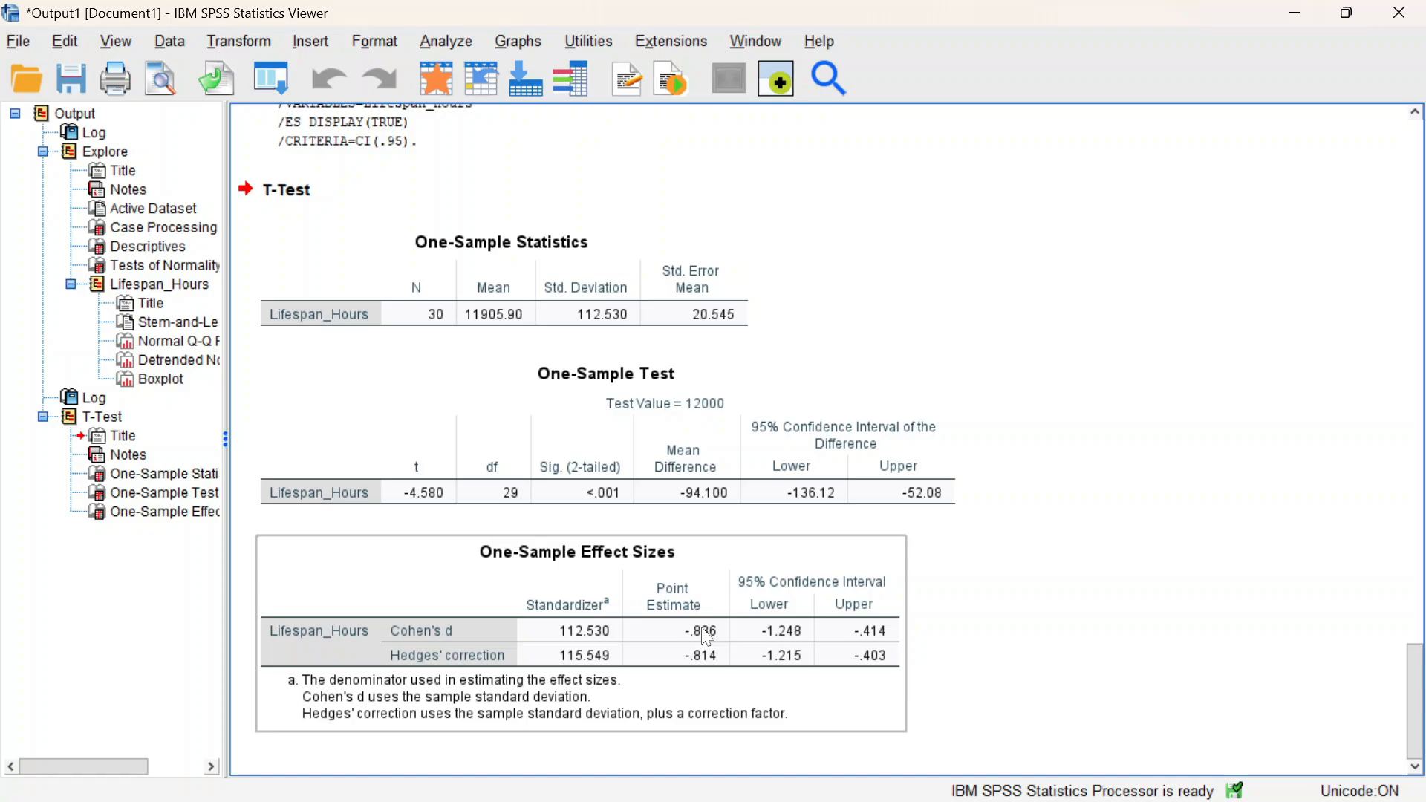
pyautogui.hotkey('alt', 'Tab')
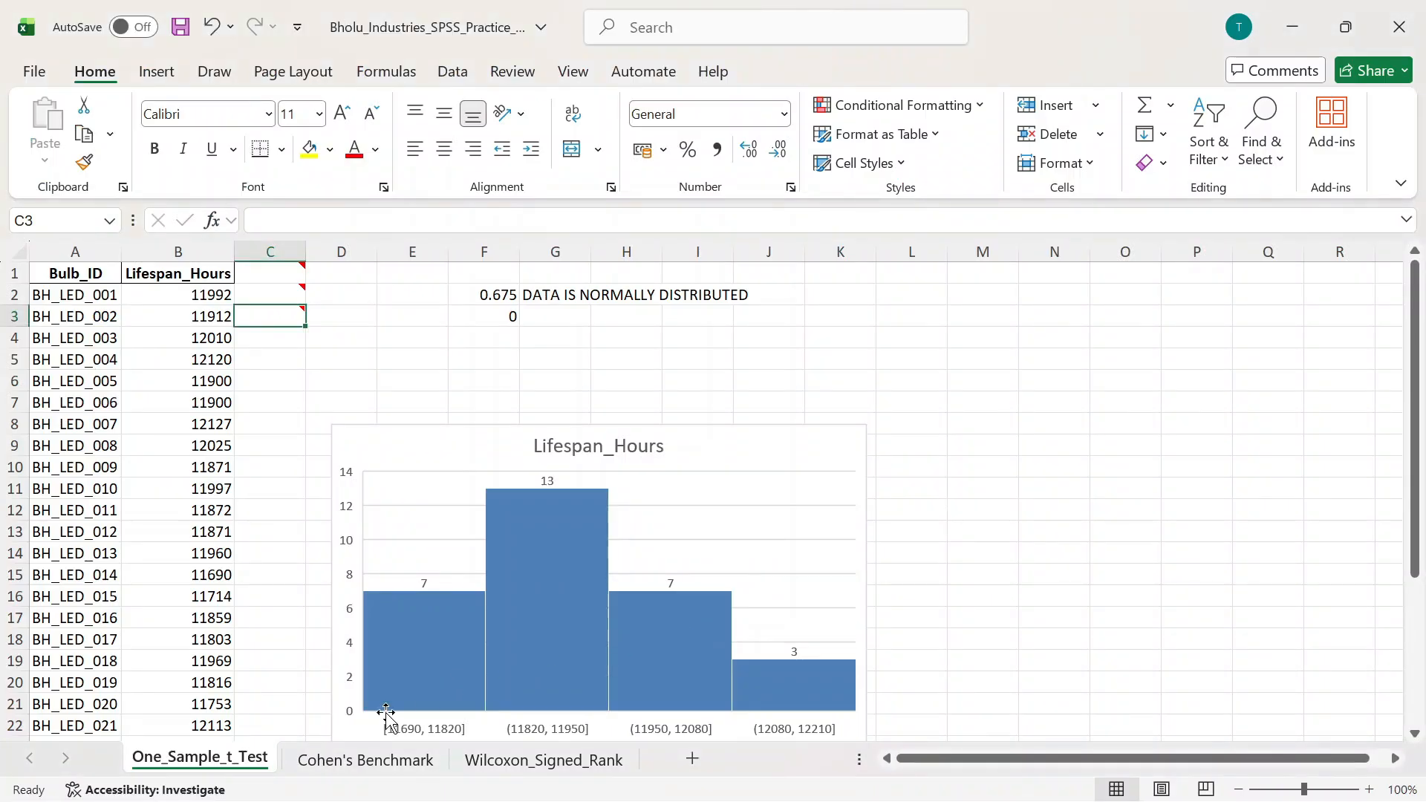
# Step: Open the Cohen's Benchmark sheet and review its effect size ranges and their practical meanings, up to the Large category
pyautogui.click(368, 759)
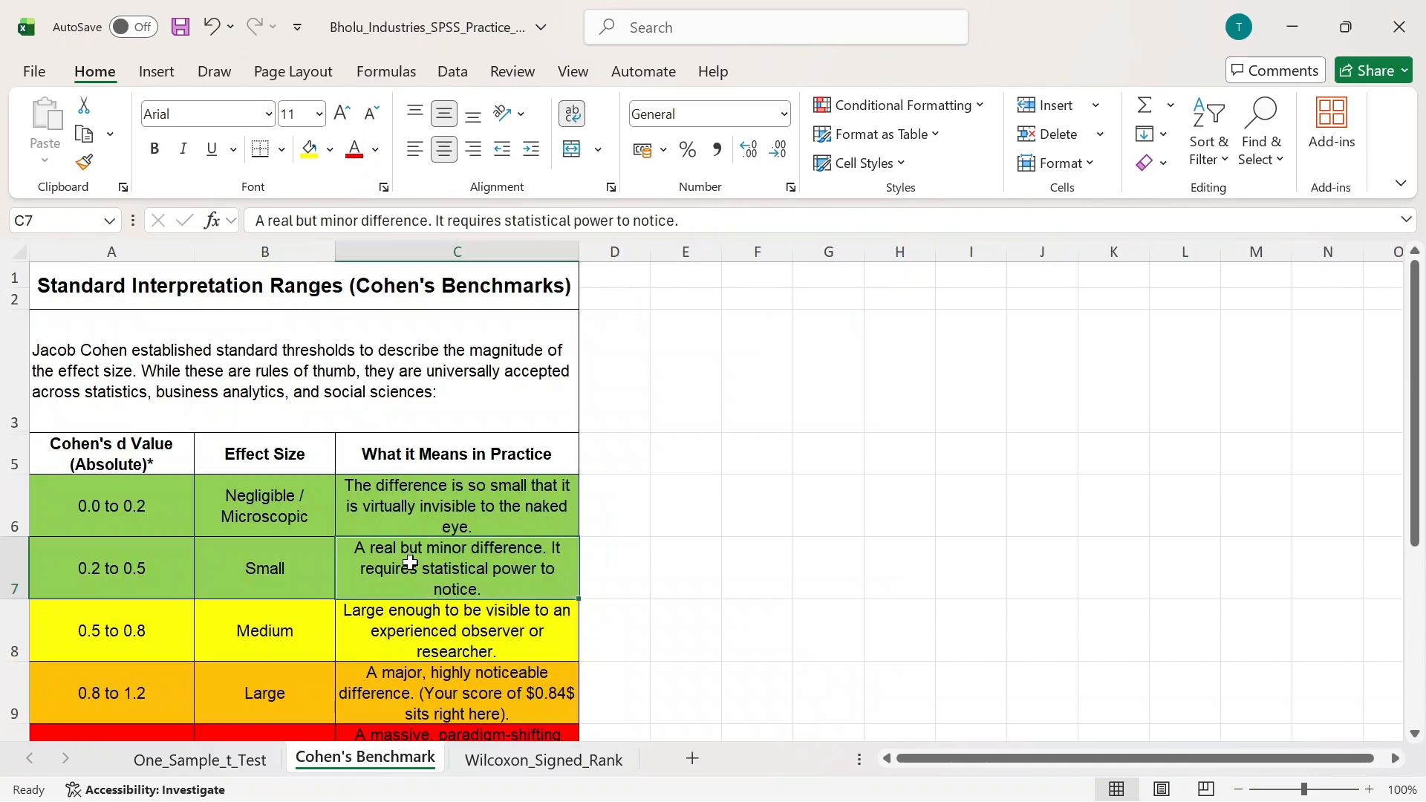
pyautogui.scroll(-1, 410, 562)
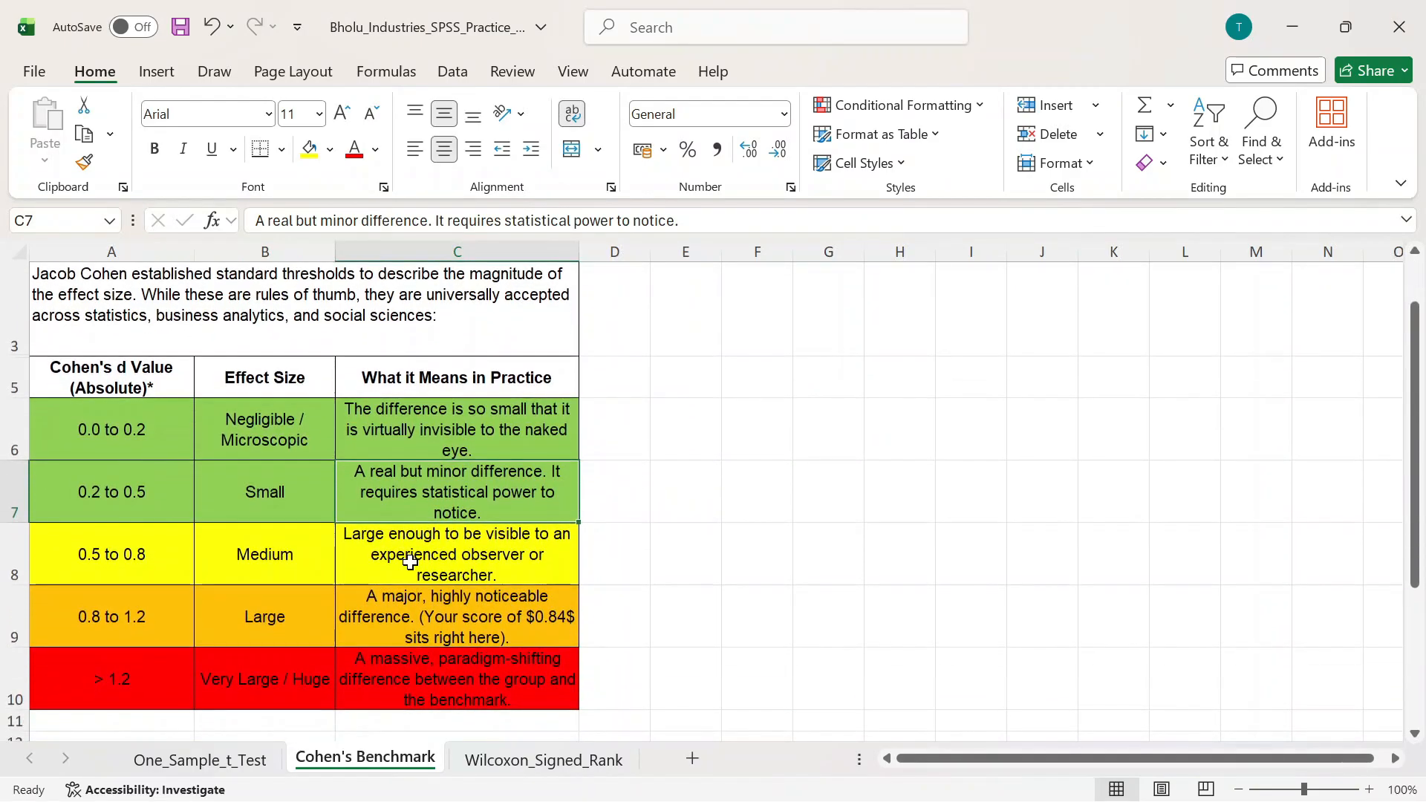
pyautogui.click(124, 447)
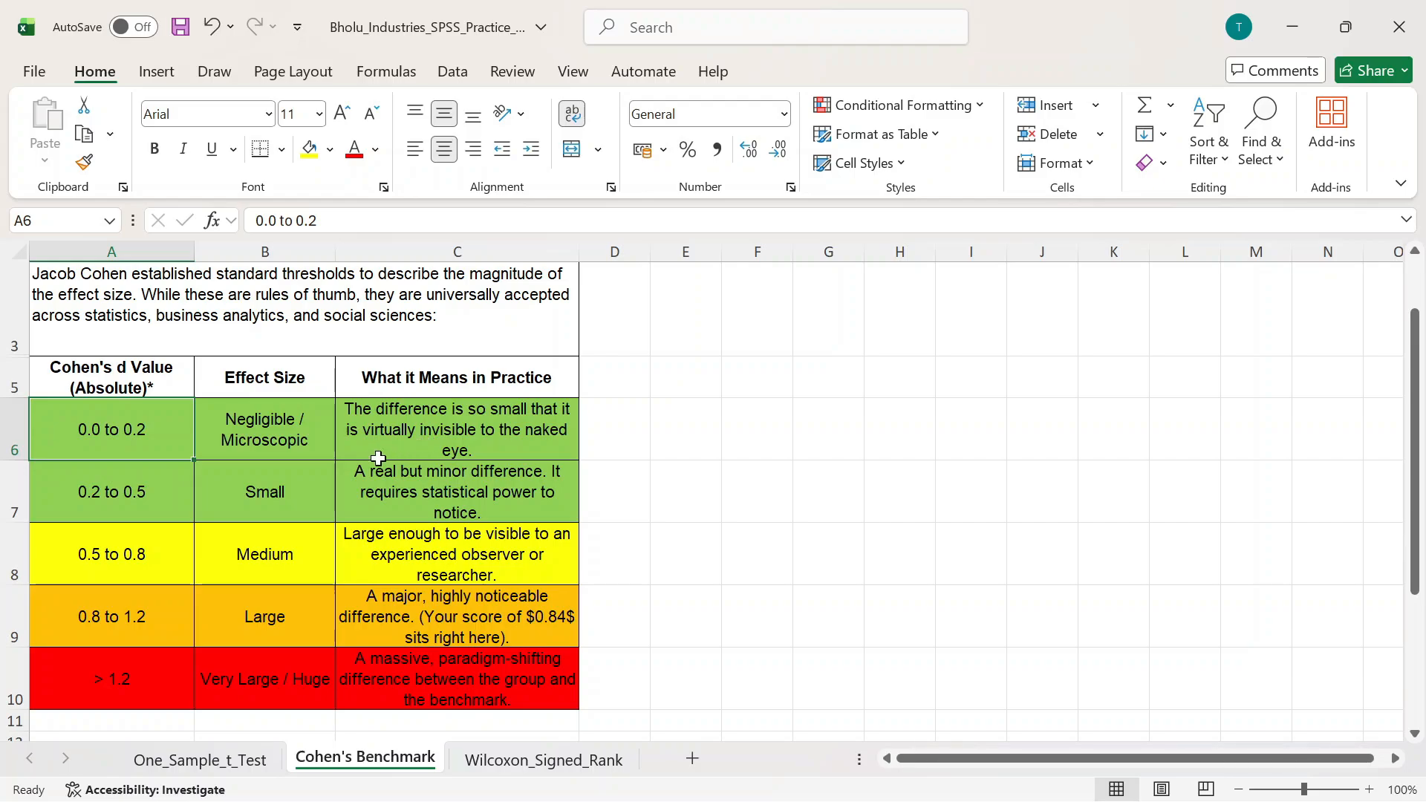
pyautogui.click(147, 503)
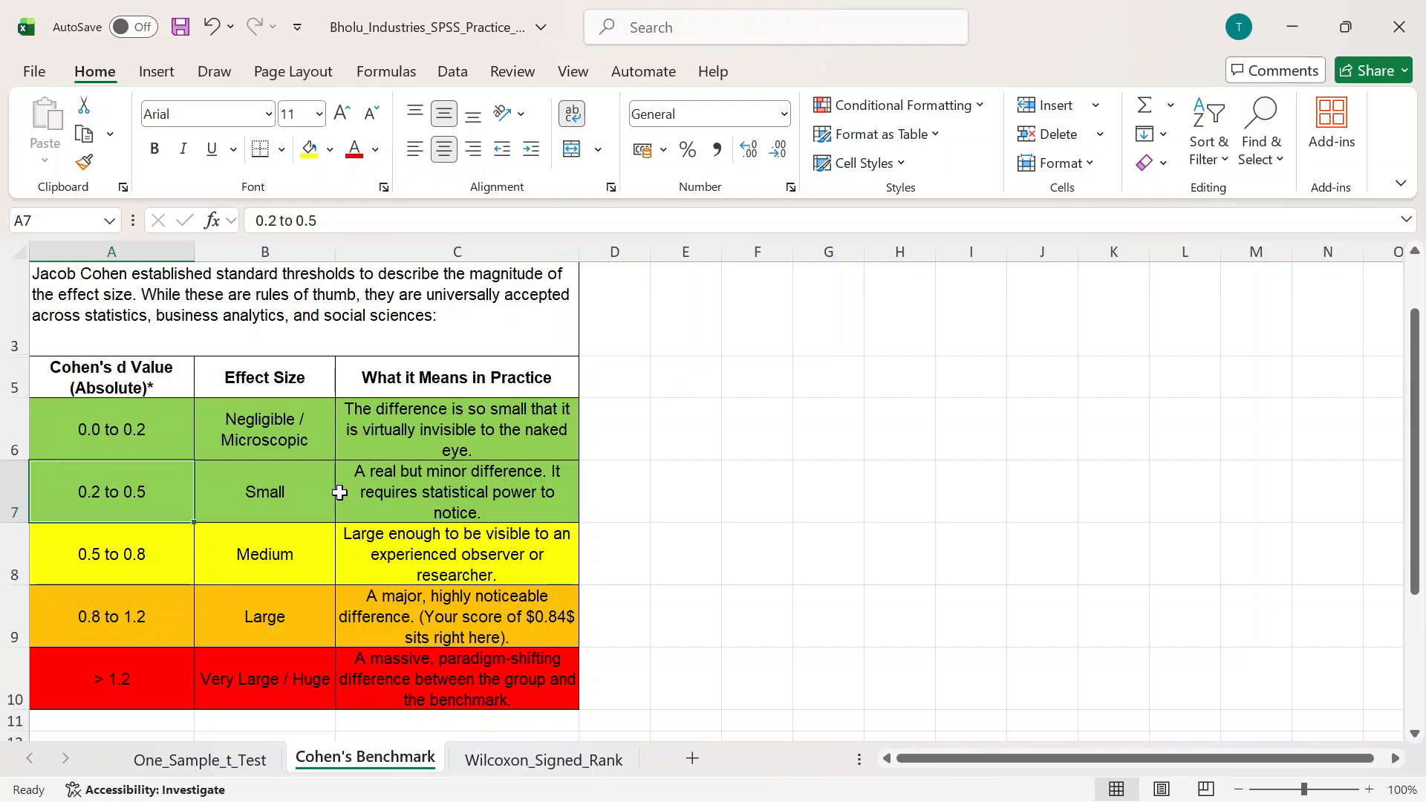
pyautogui.moveTo(93, 576); pyautogui.dragTo(356, 622)
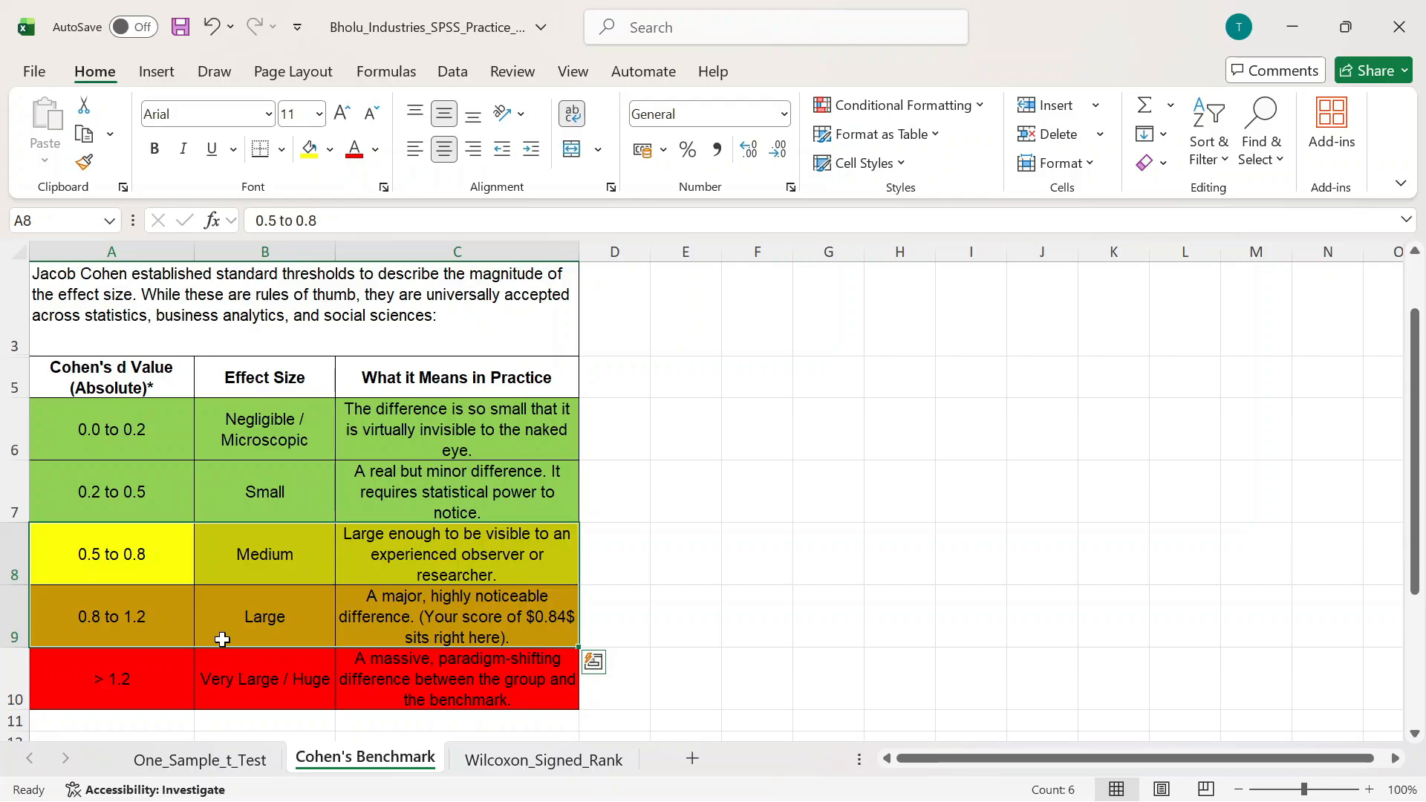
pyautogui.click(481, 622)
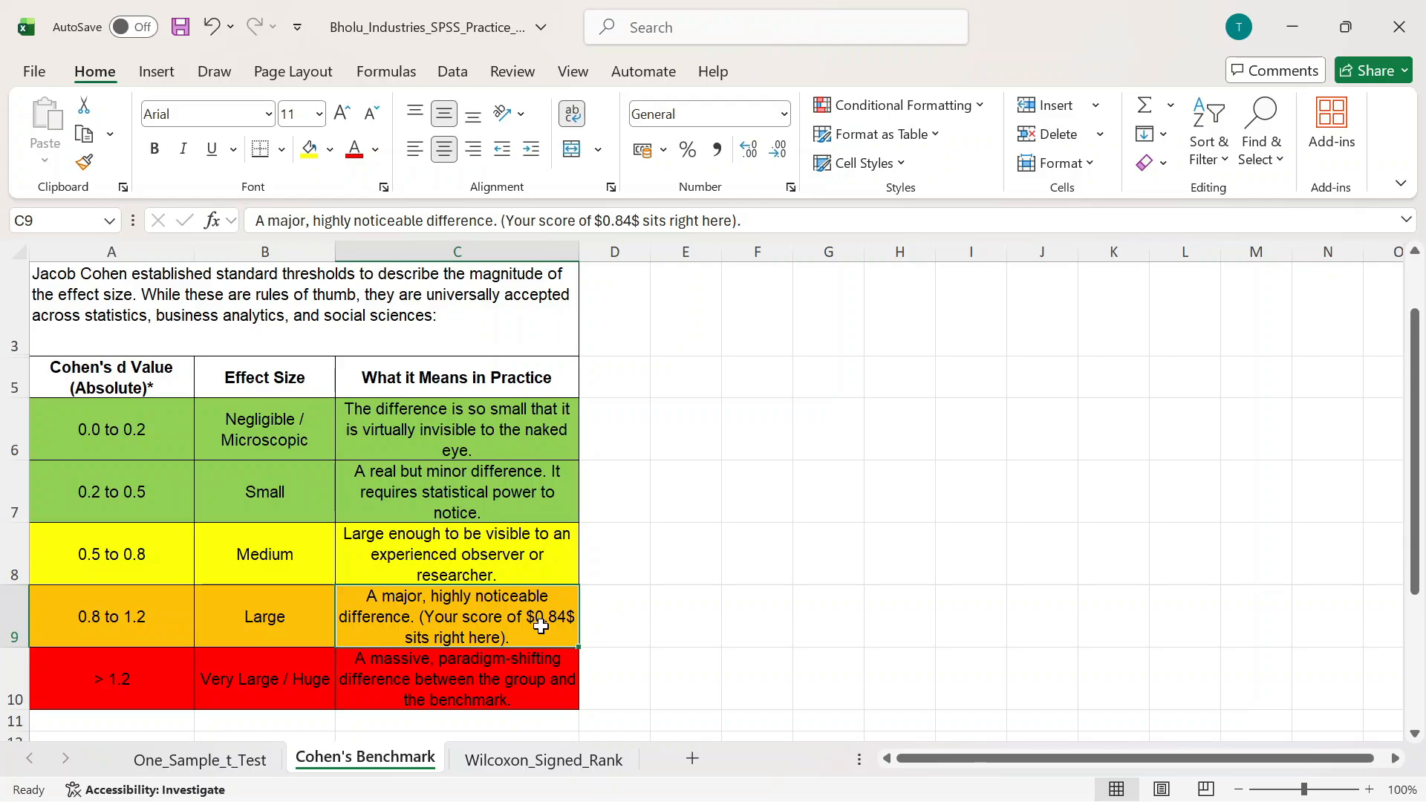
# Step: Compare Cohen's d in the SPSS output with the Large row of the benchmark table, ending back in the Excel workbook
pyautogui.hotkey('alt', 'Tab')
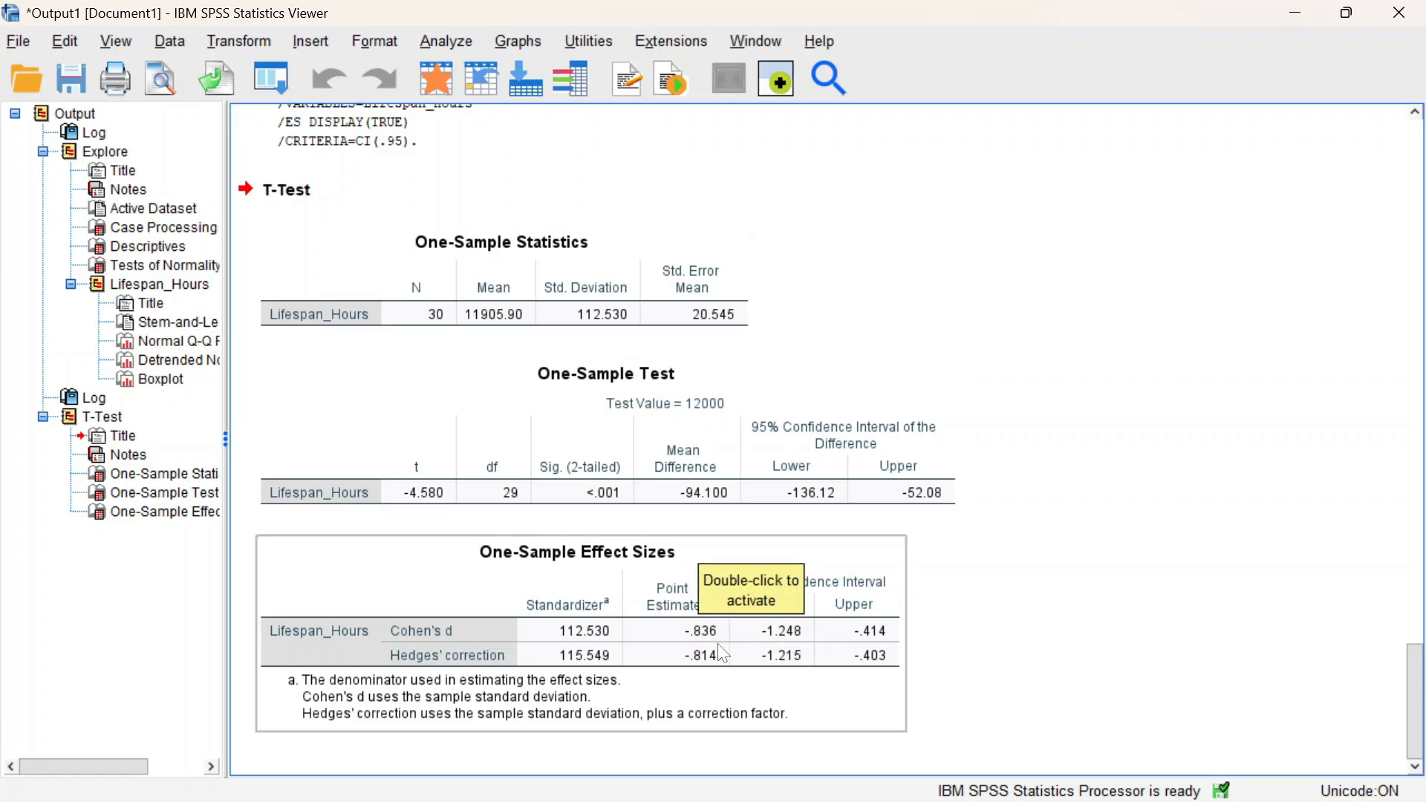
pyautogui.hotkey('alt', 'Tab')
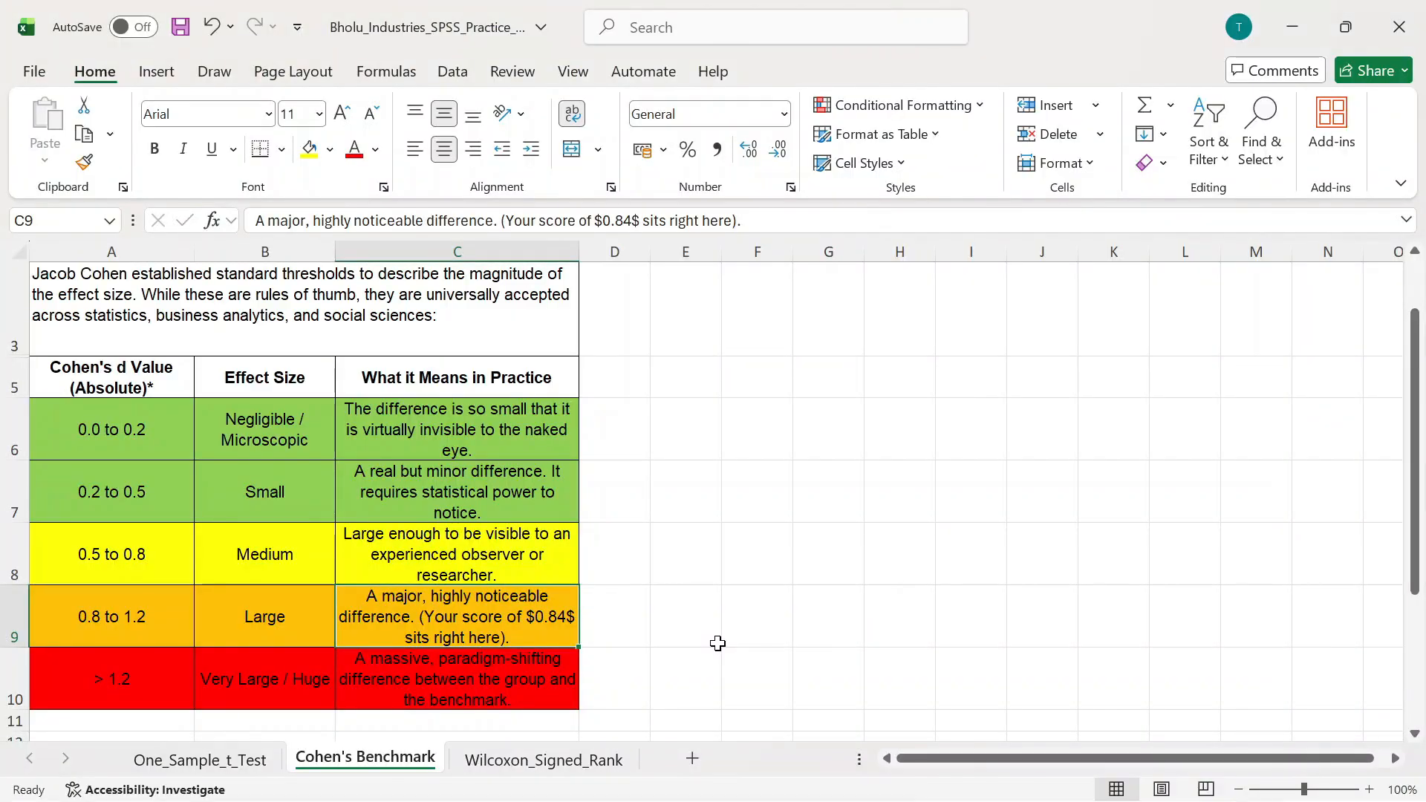
pyautogui.hotkey('alt', 'Tab')
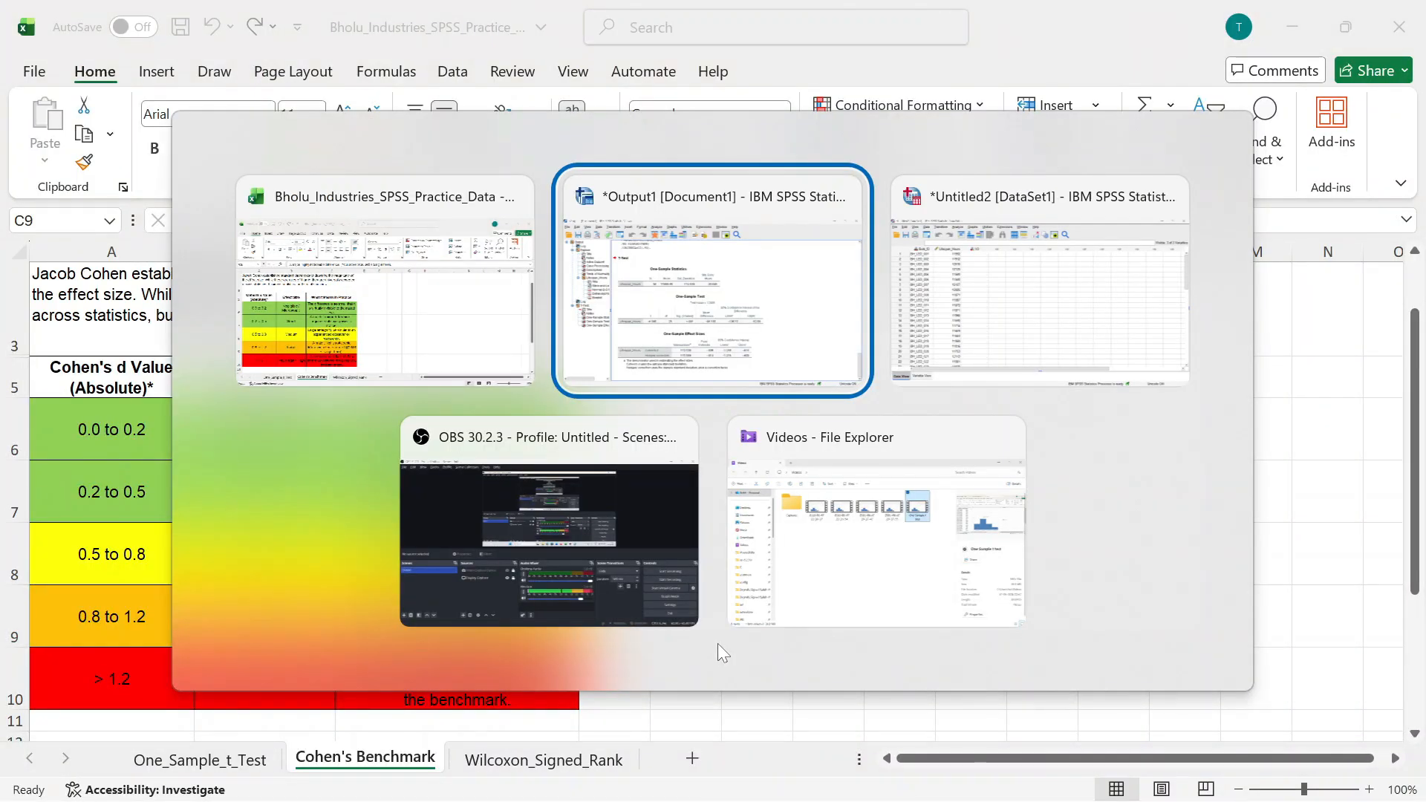
pyautogui.hotkey('alt', 'Tab')
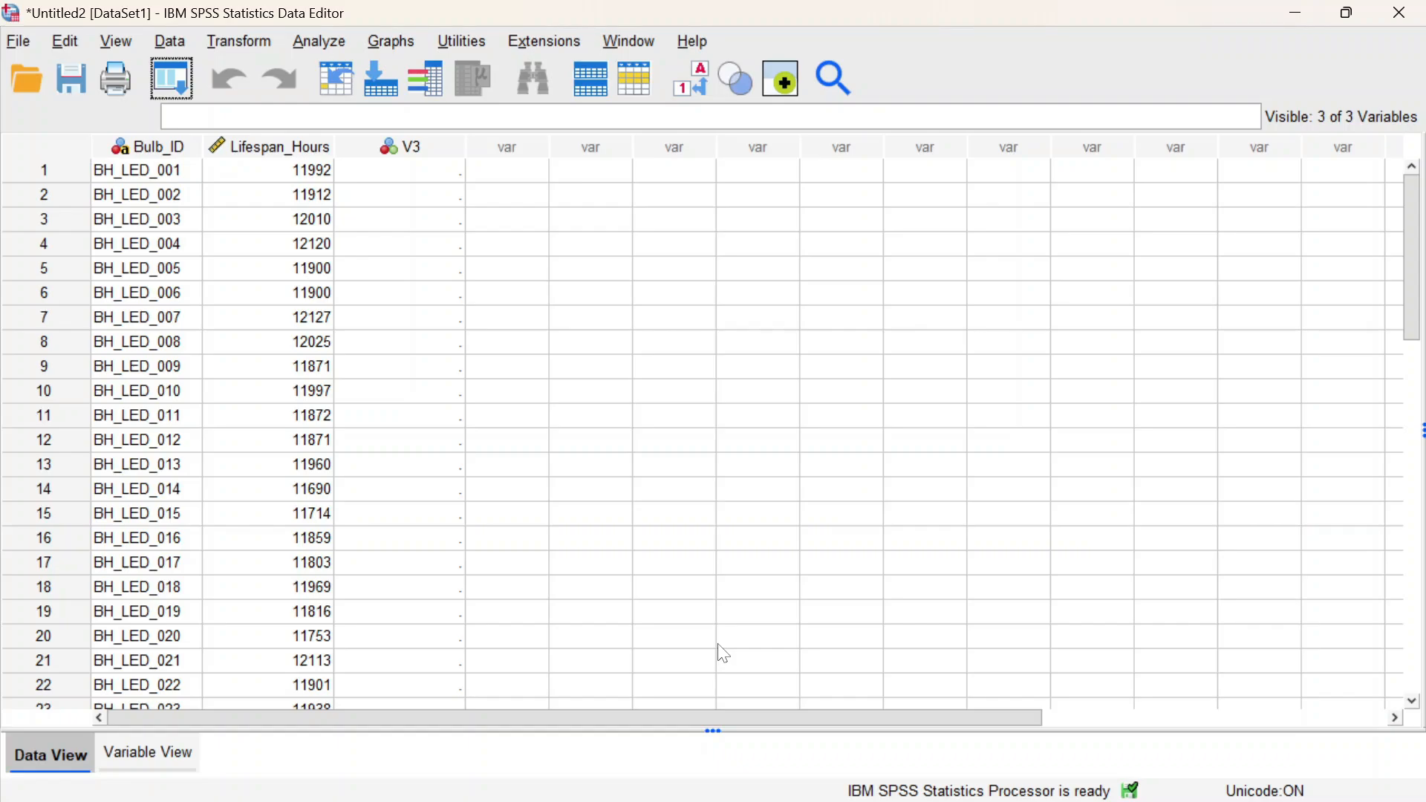
pyautogui.hotkey('alt', 'Tab')
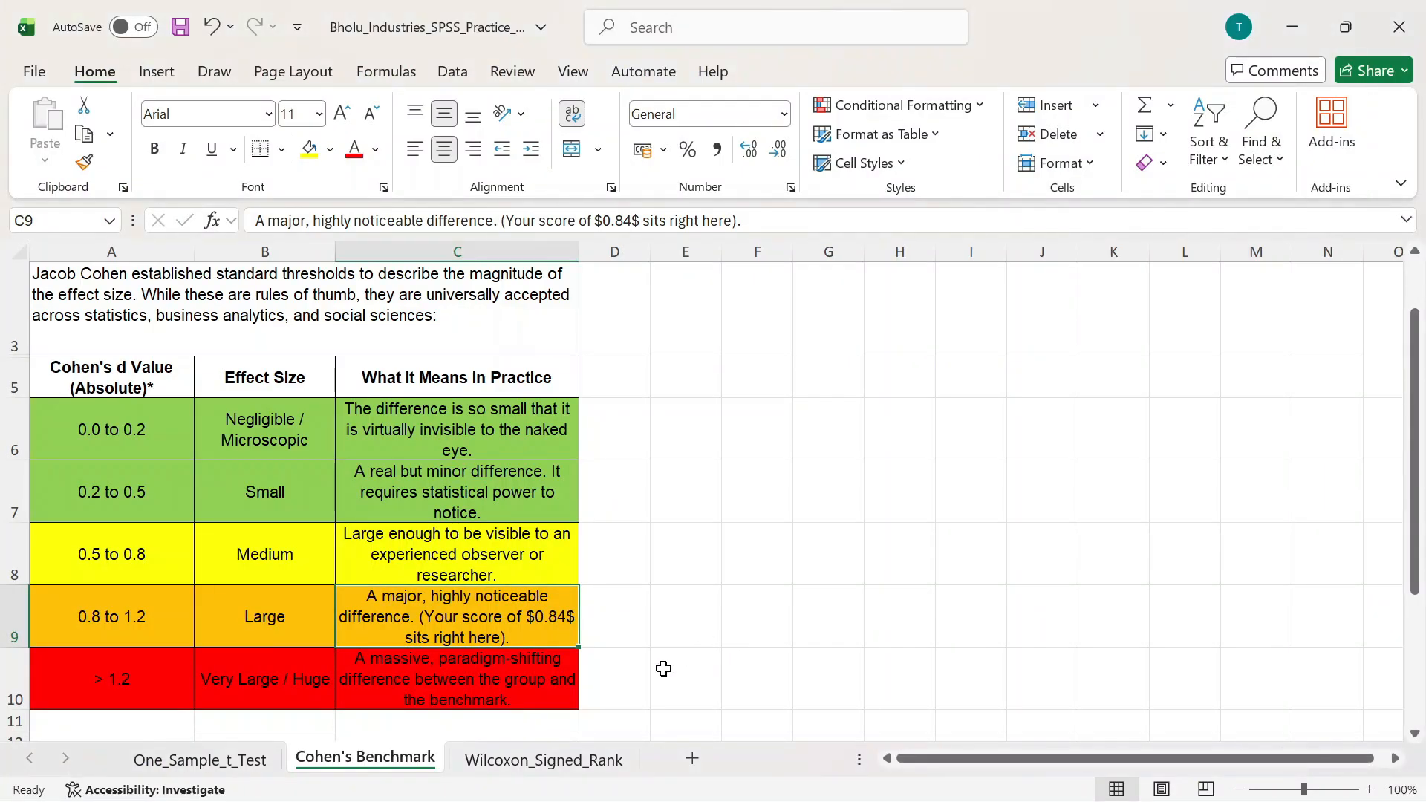